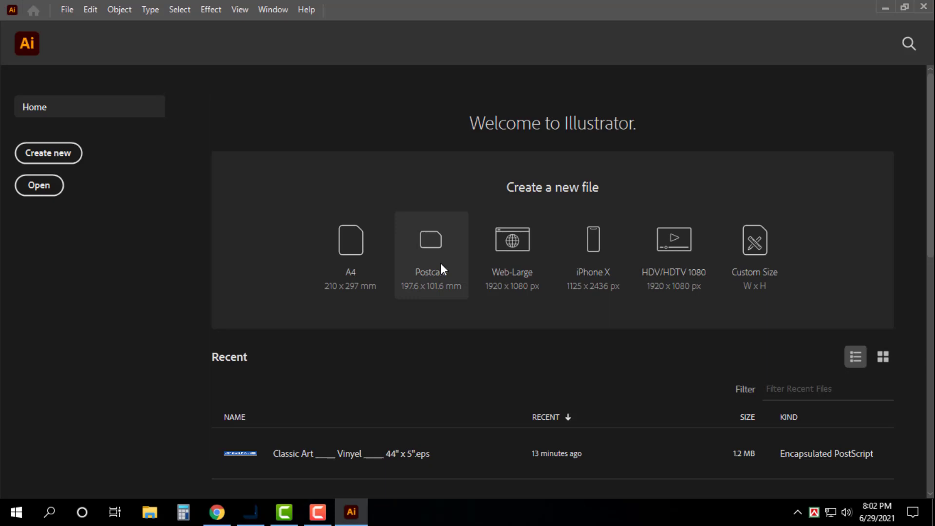
- Create a new A4 portrait document and draw a vertical line about 9 in long near the artboard's left edge with the Pen tool
{"action": "left_click", "coordinate": [441, 265]}
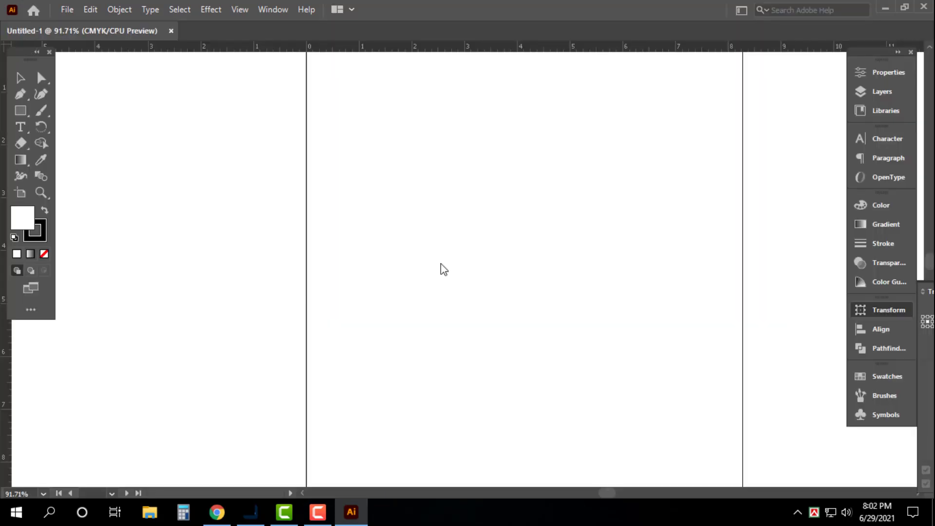
{"action": "left_click", "coordinate": [28, 93]}
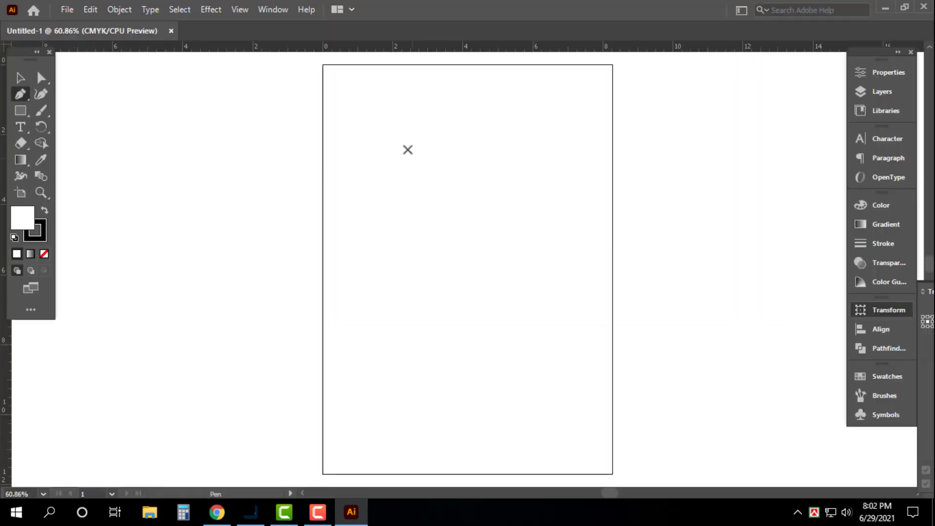
{"action": "left_click", "coordinate": [364, 104]}
{"action": "left_click", "coordinate": [419, 423], "text": "shift"}
{"action": "key", "text": "v"}
{"action": "left_click", "coordinate": [404, 227]}
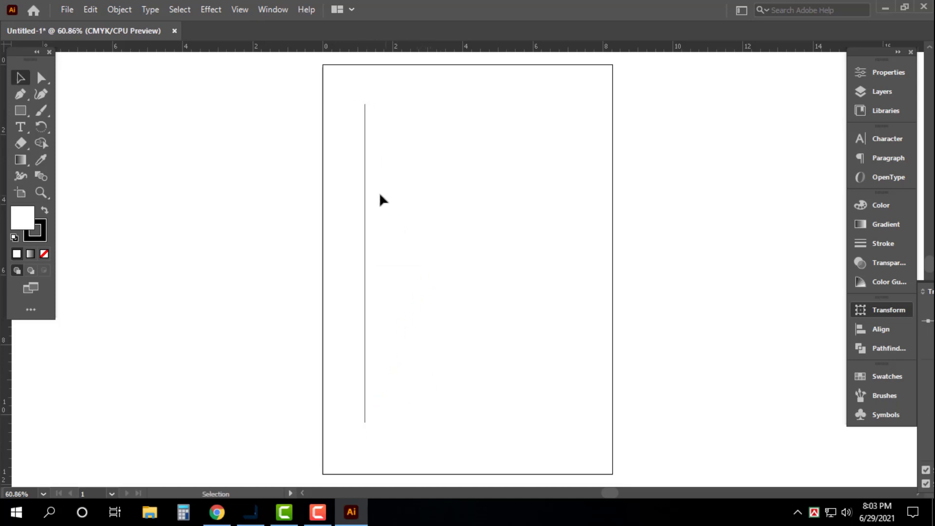
- Duplicate the vertical line about 0.5 in to the right and repeat the copy until 16 evenly spaced lines reach the artboard's right edge
{"action": "left_click_drag", "start_coordinate": [368, 193], "coordinate": [382, 197]}
{"action": "key", "text": "ctrl+d"}
{"action": "key", "text": "ctrl+d"}
{"action": "key", "text": "ctrl+d"}
{"action": "key", "text": "ctrl+d"}
{"action": "key", "text": "ctrl+d"}
{"action": "key", "text": "ctrl+d"}
{"action": "key", "text": "ctrl+d"}
{"action": "key", "text": "ctrl+d"}
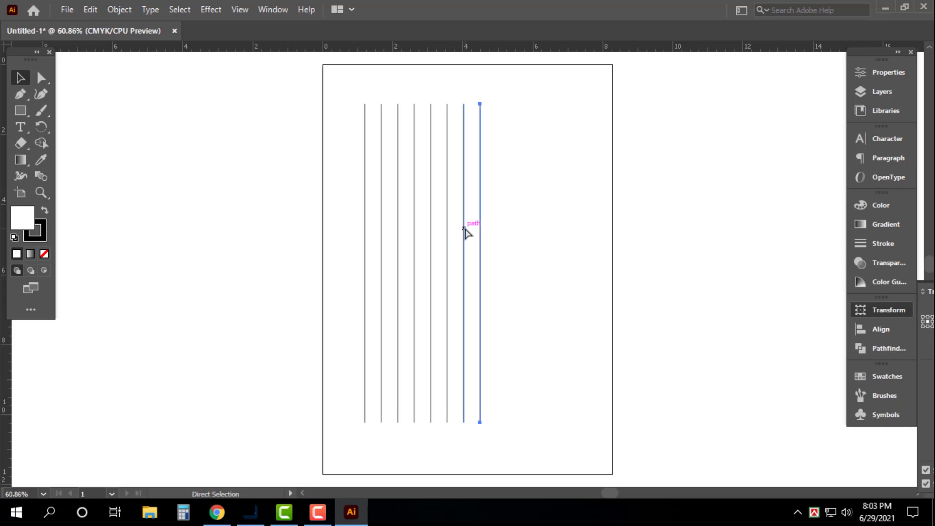
{"action": "key", "text": "ctrl+d"}
{"action": "key", "text": "ctrl+d"}
{"action": "key", "text": "ctrl+d"}
{"action": "key", "text": "ctrl+d"}
{"action": "key", "text": "ctrl+d"}
{"action": "key", "text": "ctrl+d"}
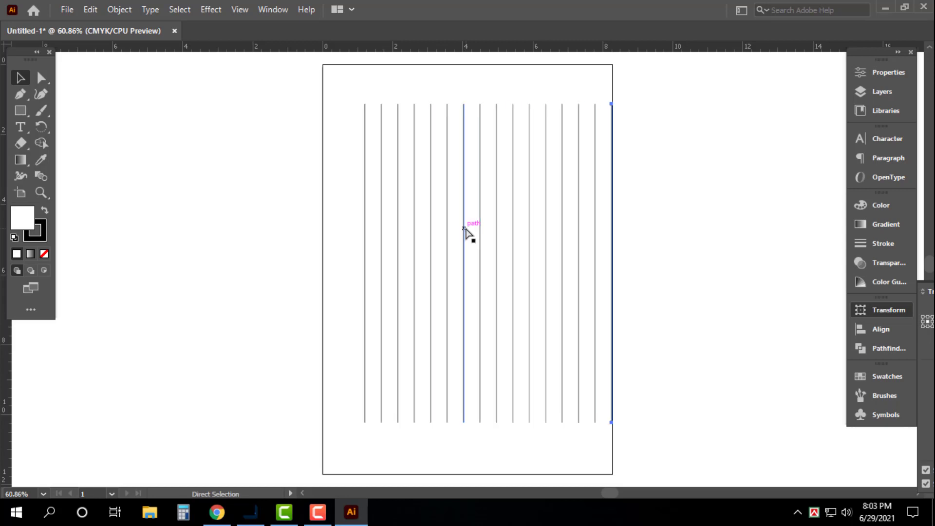
- Select all the vertical lines and shift them left by about one line spacing
{"action": "key", "text": "ctrl+a"}
{"action": "left_click_drag", "start_coordinate": [557, 173], "coordinate": [544, 176]}
{"action": "key", "text": "a"}
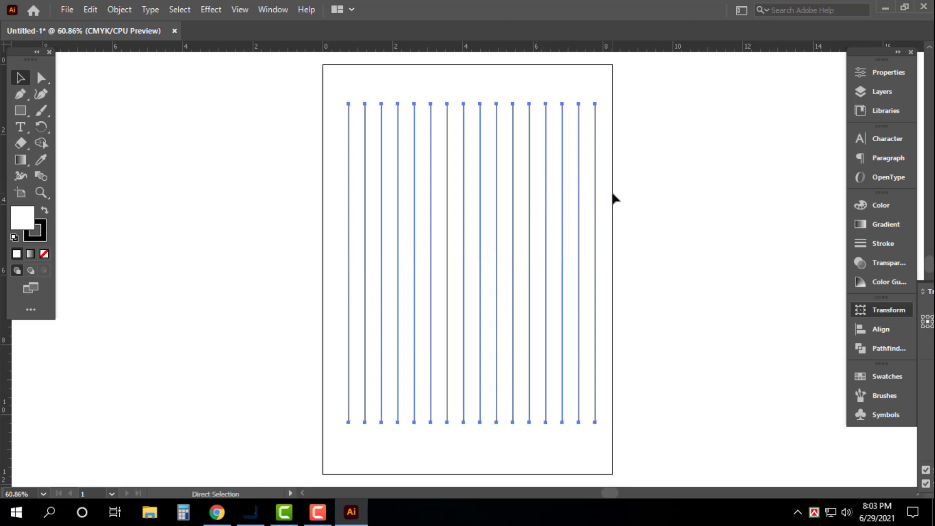
{"action": "key", "text": "v"}
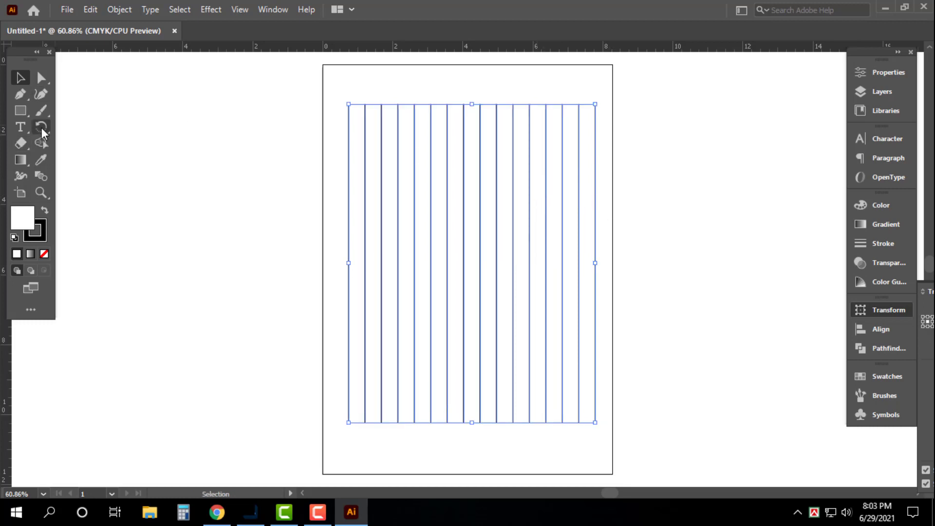
- Create a copy of the vertical lines rotated by -60 degrees
{"action": "double_click", "coordinate": [42, 128]}
{"action": "type", "text": "-"}
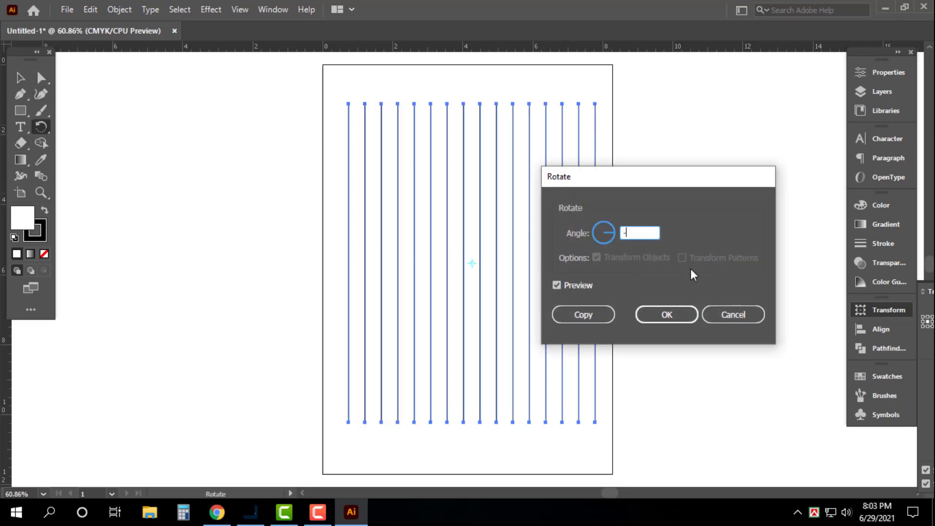
{"action": "type", "text": "60"}
{"action": "key", "text": "Return"}
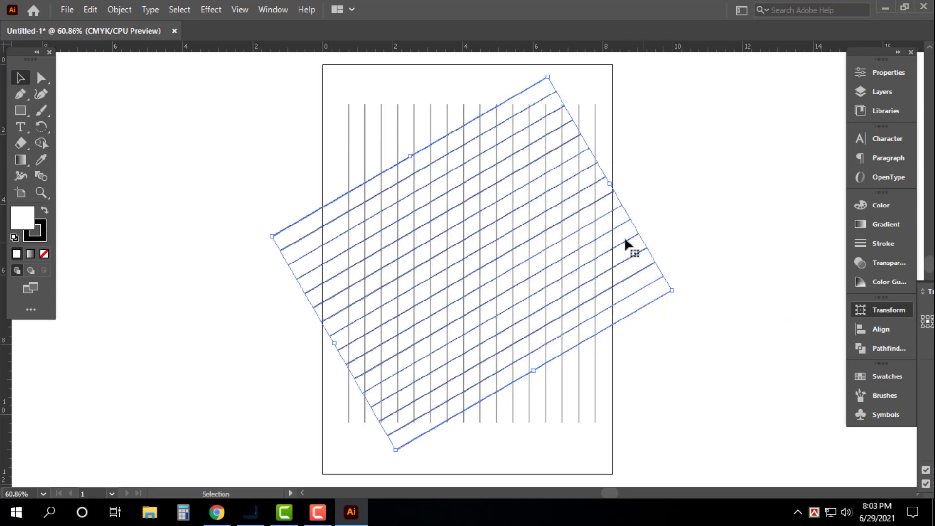
- Reflect a copy of the rotated lines across the vertical axis to complete a triangular isometric grid
{"action": "key", "text": "a"}
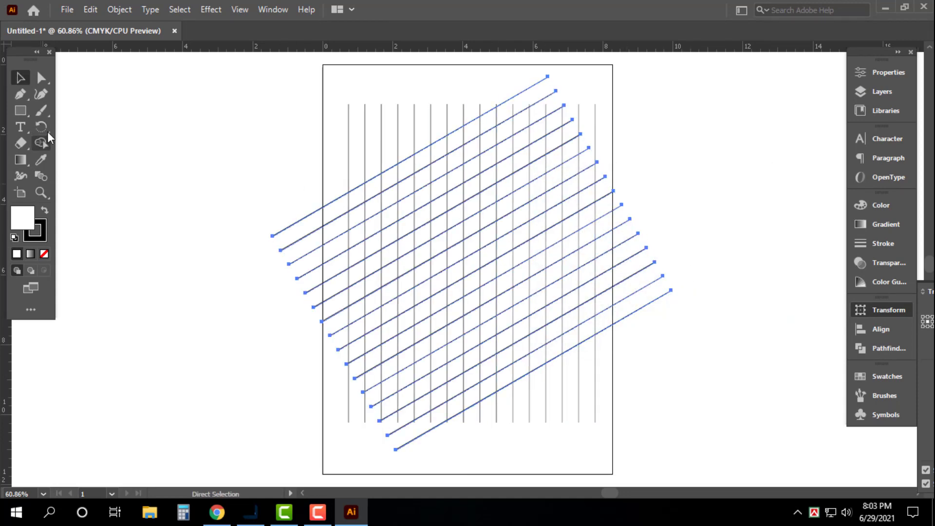
{"action": "left_click_drag", "start_coordinate": [46, 127], "coordinate": [92, 157]}
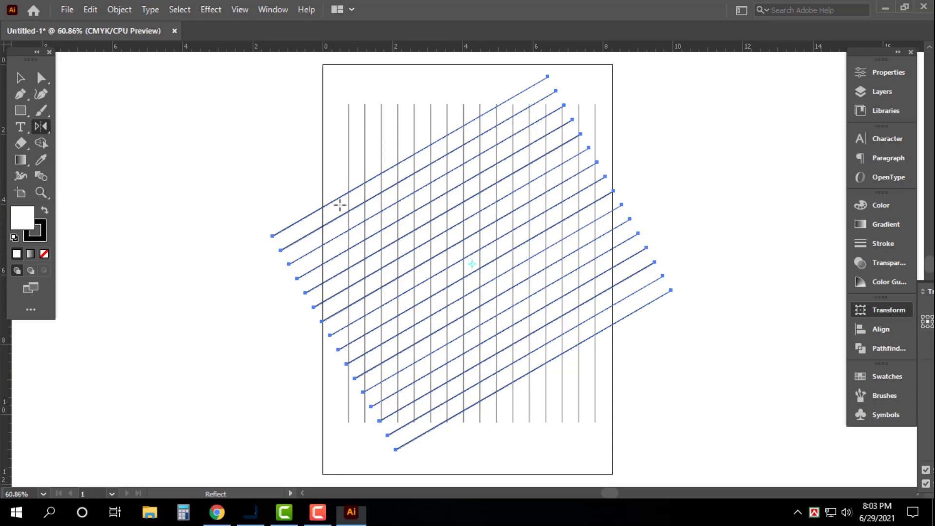
{"action": "key", "text": "Return"}
{"action": "left_click", "coordinate": [395, 340]}
{"action": "key", "text": "v"}
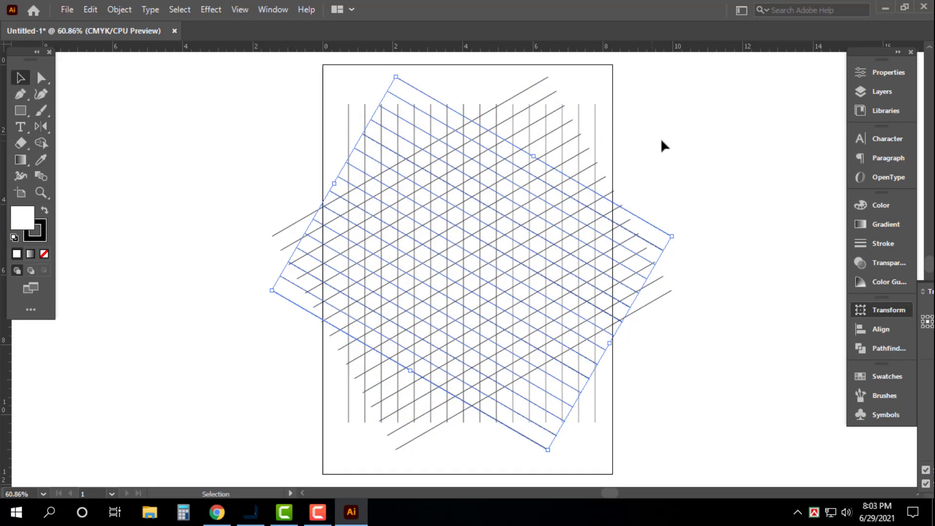
- Scale the whole line grid down proportionally about its centre to roughly the artboard's width and move it up
{"action": "left_click", "coordinate": [660, 154]}
{"action": "key", "text": "a"}
{"action": "key", "text": "v"}
{"action": "key", "text": "ctrl+a"}
{"action": "key", "text": "Tab"}
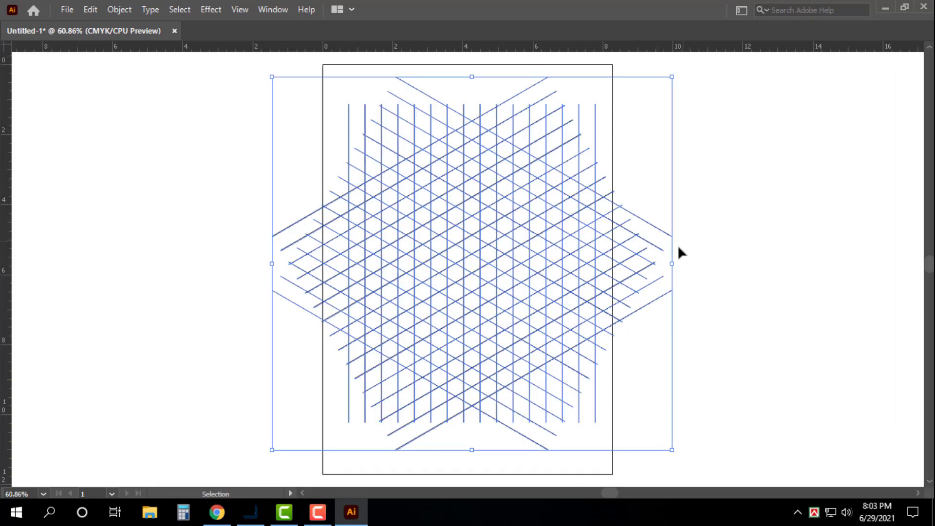
{"action": "left_click_drag", "start_coordinate": [672, 263], "coordinate": [622, 263]}
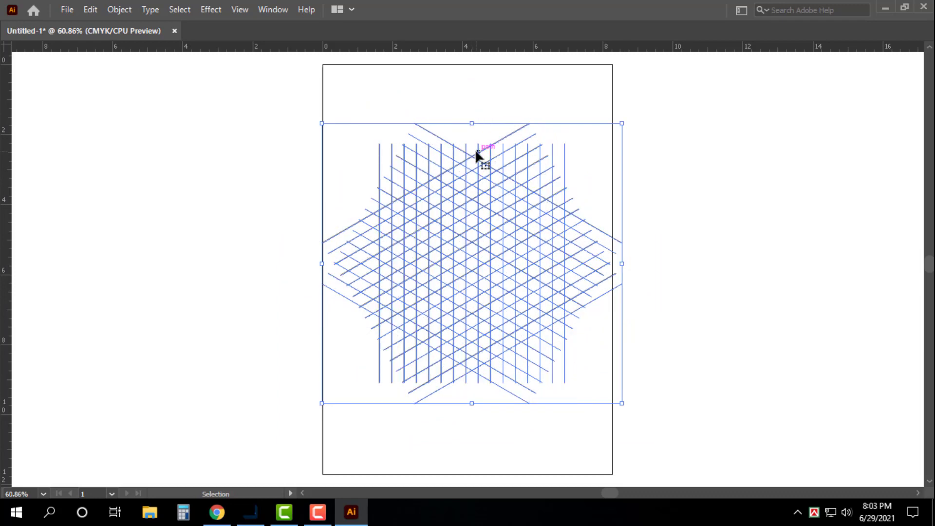
{"action": "left_click_drag", "start_coordinate": [475, 154], "coordinate": [475, 104]}
- With the Shape Builder, merge the grid cells along the upper-left diagonal into one slanted strip
{"action": "key", "text": "z"}
{"action": "left_click_drag", "start_coordinate": [328, 77], "coordinate": [622, 299]}
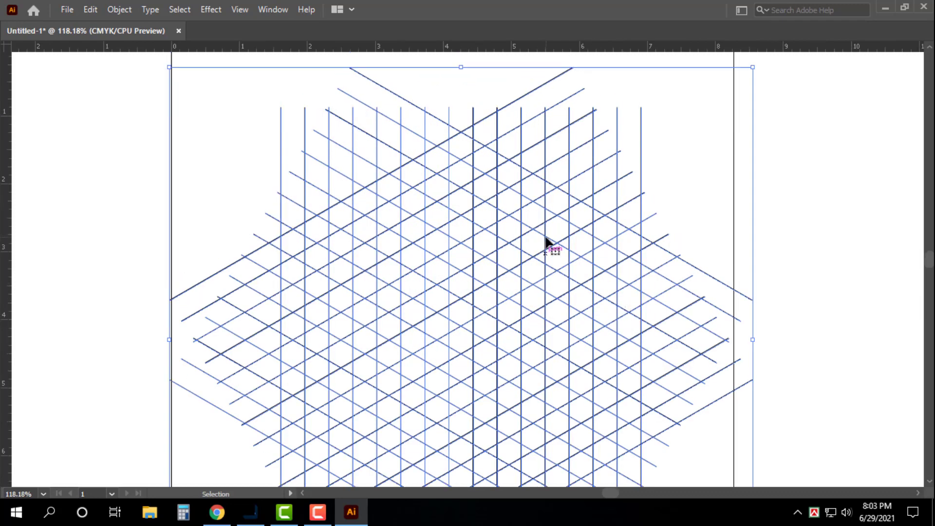
{"action": "scroll", "coordinate": [545, 239], "scroll_direction": "up", "scroll_amount": 4}
{"action": "scroll", "coordinate": [545, 239], "scroll_direction": "down", "scroll_amount": 3}
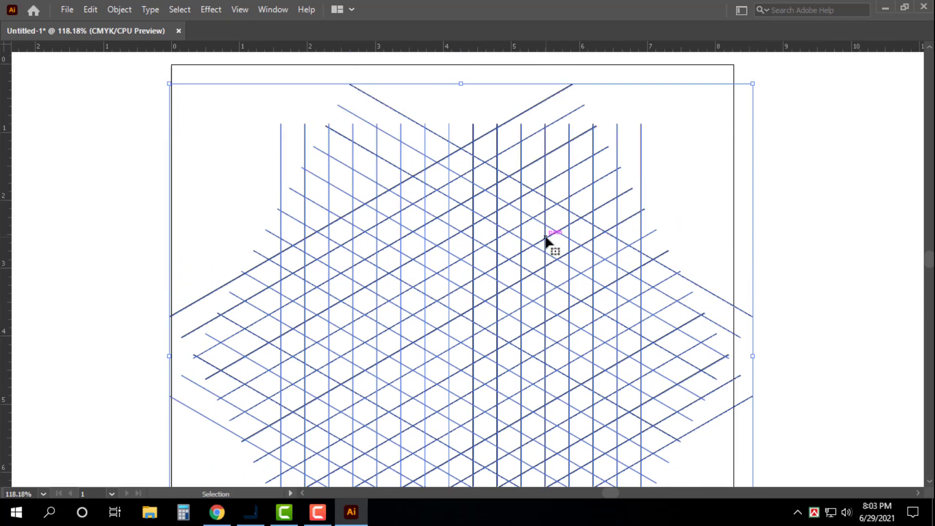
{"action": "key", "text": "Tab"}
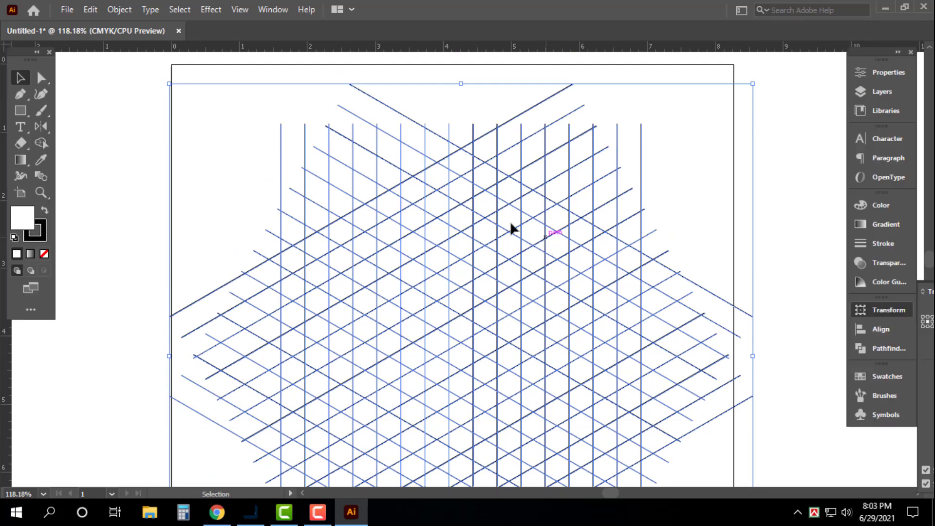
{"action": "scroll", "coordinate": [510, 220], "scroll_direction": "down", "scroll_amount": 5}
{"action": "scroll", "coordinate": [509, 220], "scroll_direction": "up", "scroll_amount": 2}
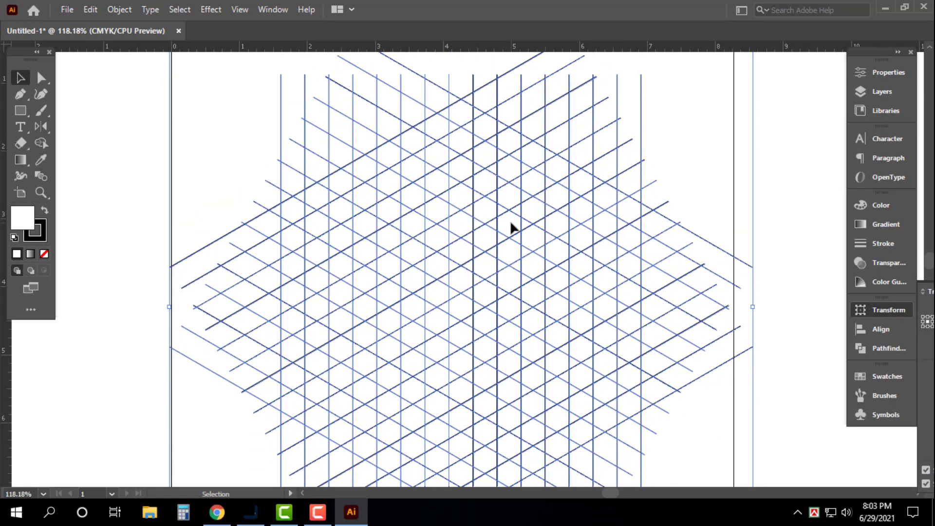
{"action": "scroll", "coordinate": [510, 220], "scroll_direction": "up", "scroll_amount": 3}
{"action": "scroll", "coordinate": [510, 220], "scroll_direction": "down", "scroll_amount": 1}
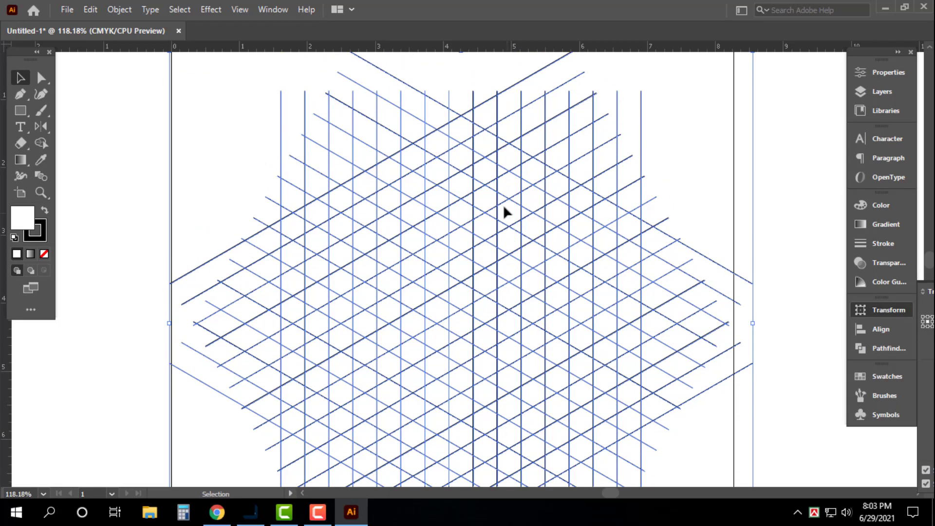
{"action": "left_click", "coordinate": [42, 142]}
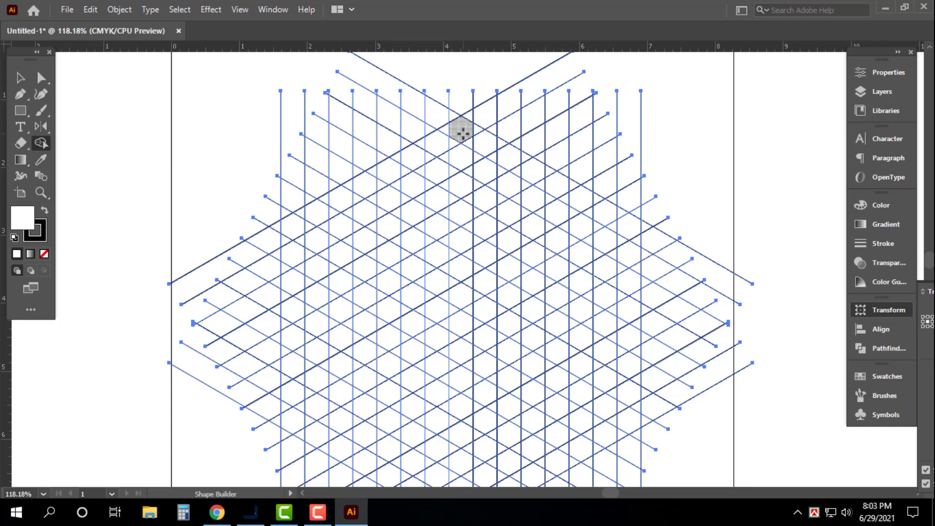
{"action": "scroll", "coordinate": [456, 132], "scroll_direction": "down", "scroll_amount": 1}
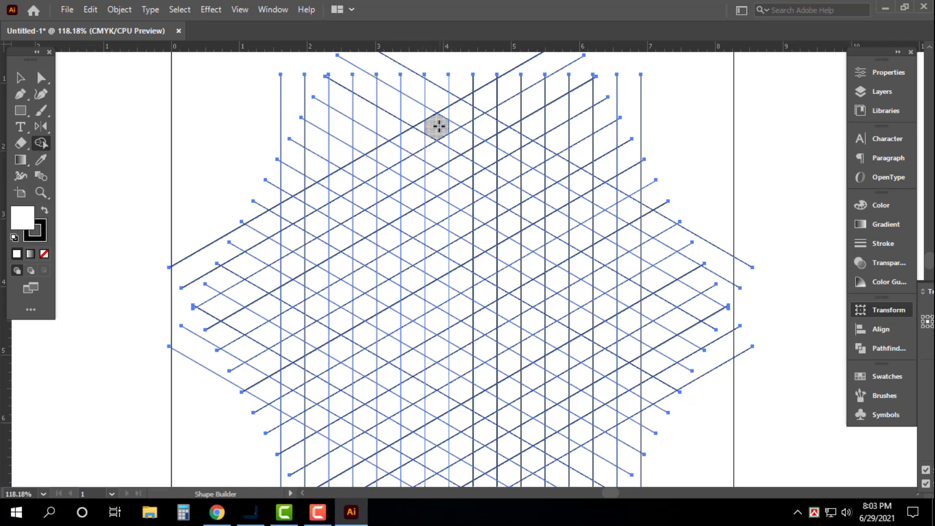
{"action": "mouse_move", "coordinate": [422, 127]}
{"action": "left_mouse_down"}
{"action": "mouse_move", "coordinate": [344, 180]}
{"action": "mouse_move", "coordinate": [443, 137]}
{"action": "mouse_move", "coordinate": [424, 137]}
{"action": "mouse_move", "coordinate": [352, 182]}
{"action": "left_mouse_up"}
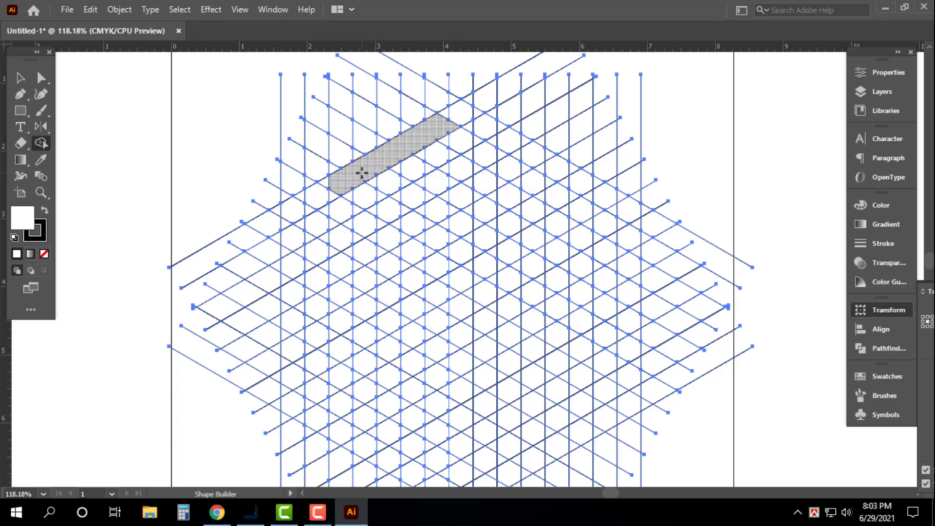
- Extend the slanted strip straight down from its lower-left end into a vertical arm, filling the leftover notches along its side
{"action": "left_click", "coordinate": [335, 189], "text": "alt"}
{"action": "key", "text": "ctrl+z"}
{"action": "left_click_drag", "start_coordinate": [345, 183], "coordinate": [340, 290]}
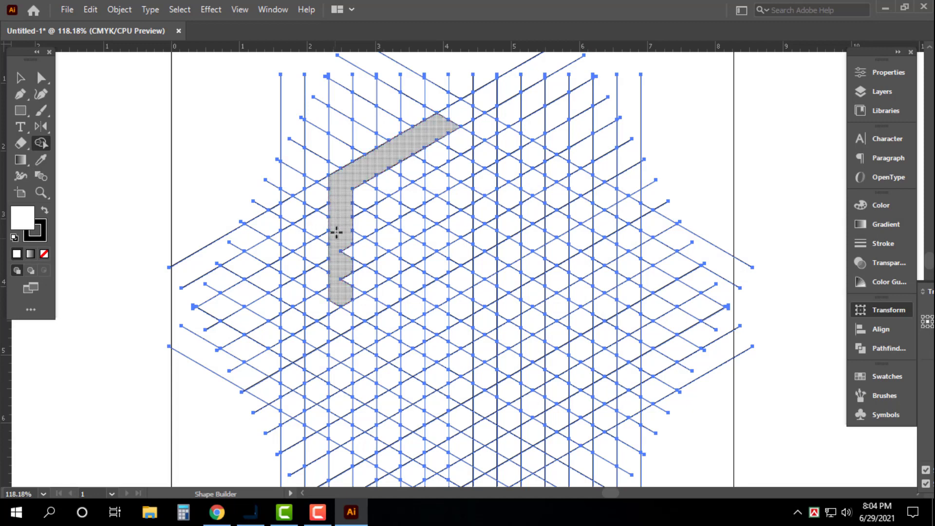
{"action": "left_click_drag", "start_coordinate": [349, 241], "coordinate": [344, 294]}
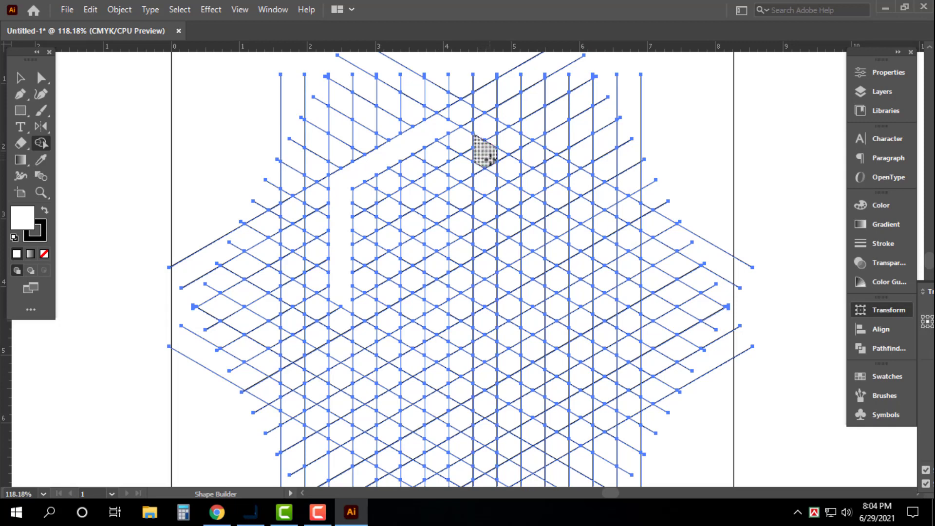
- Merge a second diagonal strip below the first, joined to the vertical arm, and a vertical strip of cells beneath it
{"action": "mouse_move", "coordinate": [501, 153]}
{"action": "left_mouse_down"}
{"action": "mouse_move", "coordinate": [432, 181]}
{"action": "mouse_move", "coordinate": [347, 239]}
{"action": "mouse_move", "coordinate": [480, 156]}
{"action": "mouse_move", "coordinate": [477, 168]}
{"action": "mouse_move", "coordinate": [463, 165]}
{"action": "left_mouse_up"}
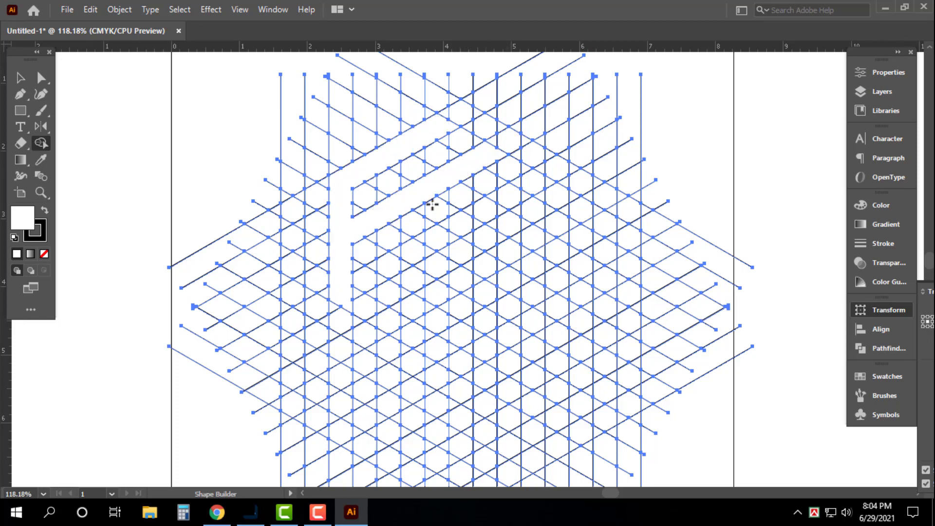
{"action": "left_click", "coordinate": [477, 168]}
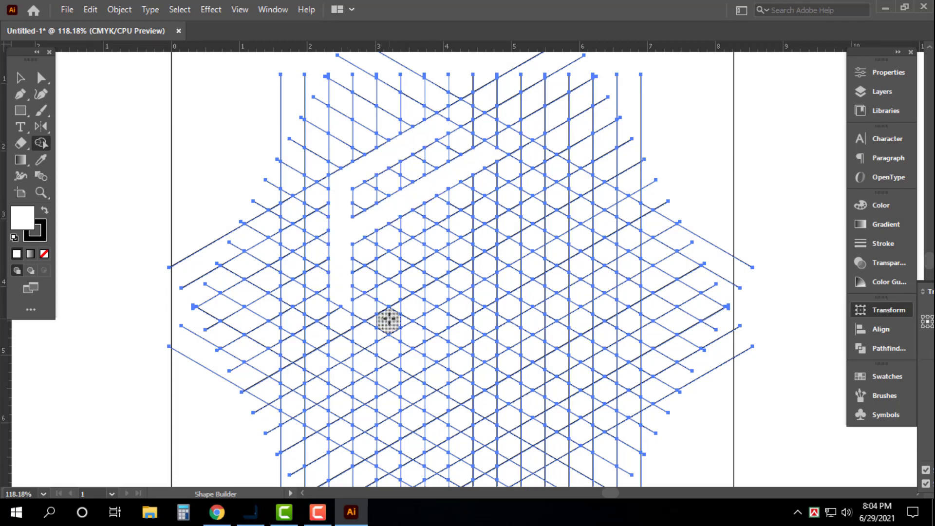
{"action": "mouse_move", "coordinate": [389, 320]}
{"action": "left_mouse_down"}
{"action": "mouse_move", "coordinate": [399, 253]}
{"action": "mouse_move", "coordinate": [384, 319]}
{"action": "mouse_move", "coordinate": [395, 334]}
{"action": "mouse_move", "coordinate": [395, 309]}
{"action": "left_mouse_up"}
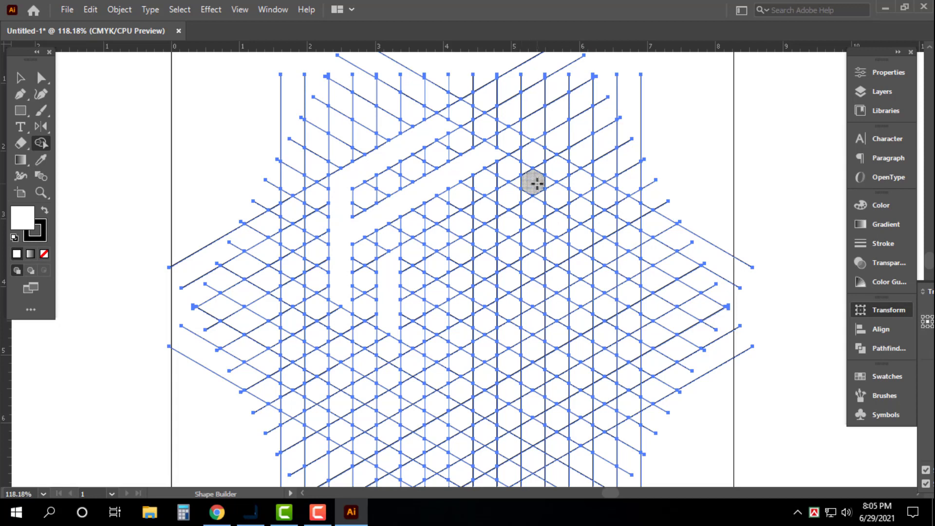
- Merge a third, shorter diagonal strip parallel to and below the second one, including the cell fragments along its upper edge
{"action": "left_click_drag", "start_coordinate": [535, 184], "coordinate": [446, 232]}
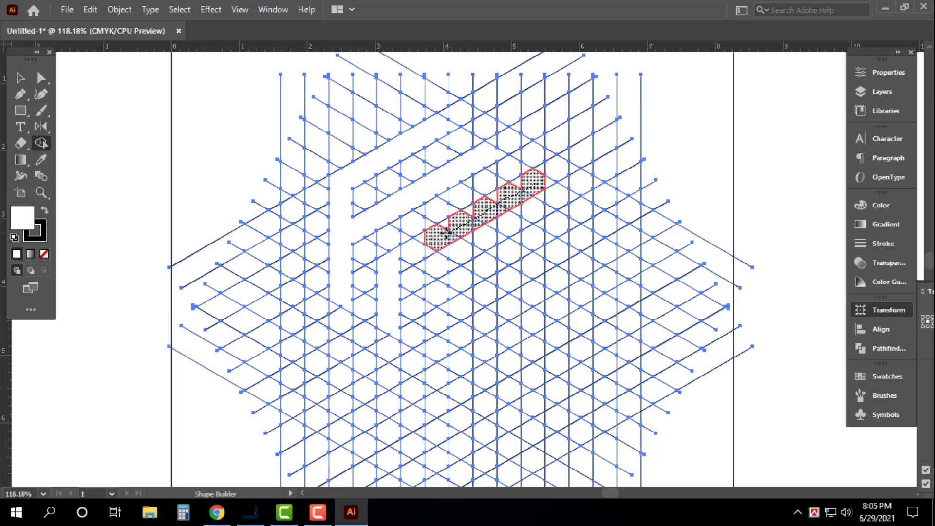
{"action": "mouse_move", "coordinate": [446, 232]}
{"action": "left_mouse_down"}
{"action": "mouse_move", "coordinate": [421, 243]}
{"action": "mouse_move", "coordinate": [448, 236]}
{"action": "left_mouse_up"}
{"action": "key", "text": "ctrl+z"}
{"action": "mouse_move", "coordinate": [535, 184]}
{"action": "left_mouse_down"}
{"action": "mouse_move", "coordinate": [465, 233]}
{"action": "mouse_move", "coordinate": [443, 238]}
{"action": "mouse_move", "coordinate": [532, 181]}
{"action": "left_mouse_up"}
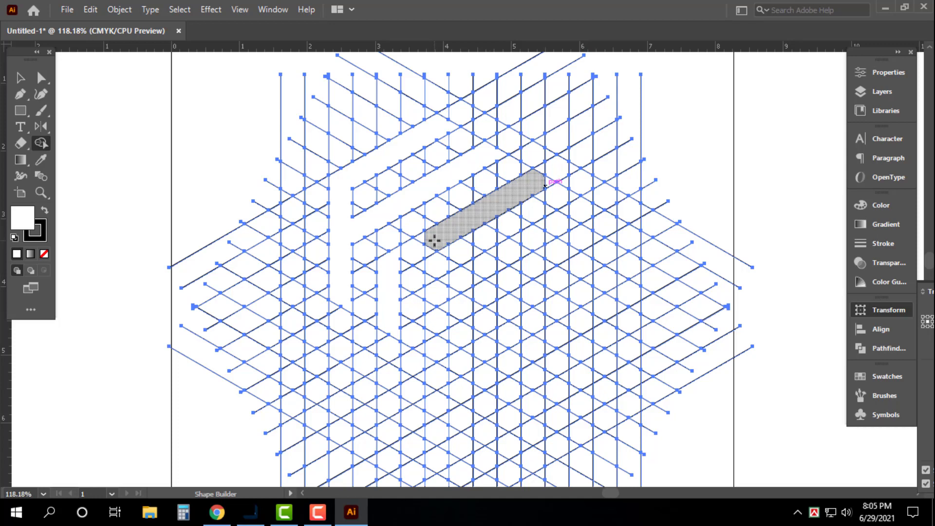
{"action": "left_click_drag", "start_coordinate": [433, 240], "coordinate": [438, 284]}
{"action": "mouse_move", "coordinate": [436, 235]}
{"action": "left_mouse_down"}
{"action": "mouse_move", "coordinate": [431, 287]}
{"action": "mouse_move", "coordinate": [445, 305]}
{"action": "left_mouse_up"}
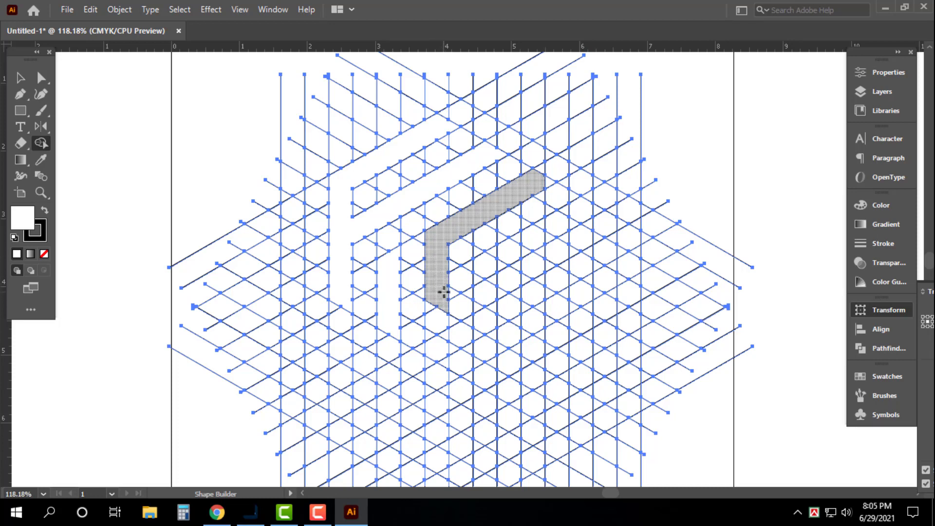
{"action": "left_click", "coordinate": [443, 288]}
{"action": "key", "text": "ctrl+z"}
{"action": "key", "text": "ctrl+z"}
{"action": "key", "text": "ctrl+z"}
{"action": "key", "text": "ctrl+z"}
{"action": "key", "text": "ctrl+z"}
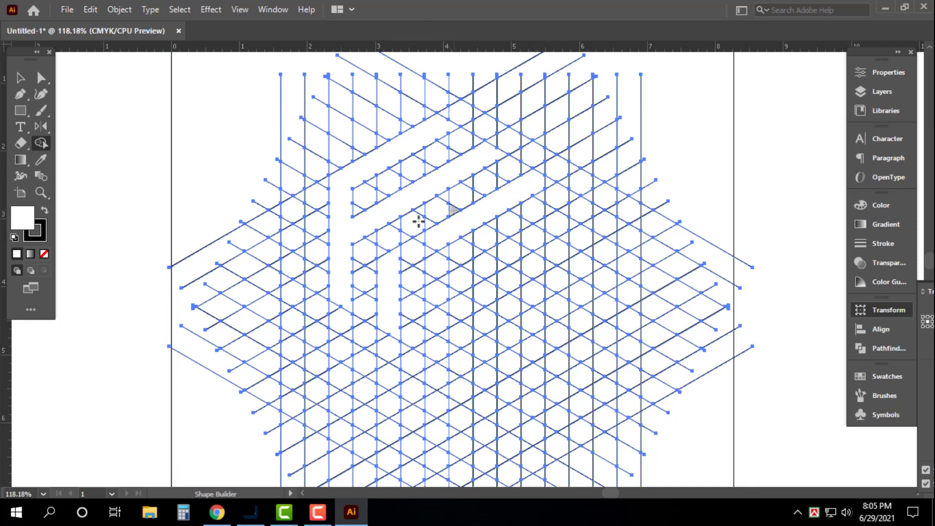
- Merge a vertical arm down from the third strip's lower-left end and a fourth diagonal strip rising from it, filling the edge gaps
{"action": "mouse_move", "coordinate": [435, 239]}
{"action": "left_mouse_down"}
{"action": "mouse_move", "coordinate": [439, 294]}
{"action": "mouse_move", "coordinate": [439, 282]}
{"action": "mouse_move", "coordinate": [428, 288]}
{"action": "mouse_move", "coordinate": [474, 279]}
{"action": "mouse_move", "coordinate": [573, 218]}
{"action": "left_mouse_up"}
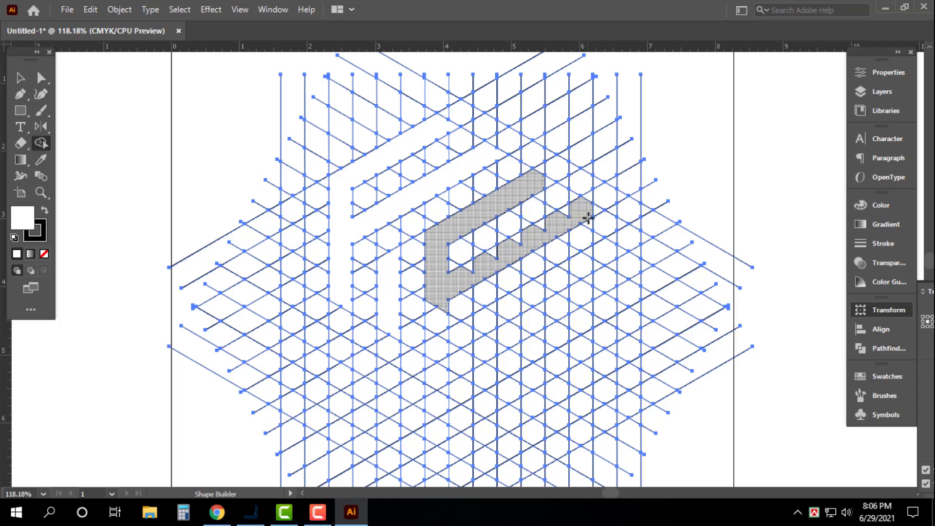
{"action": "mouse_move", "coordinate": [588, 223]}
{"action": "left_mouse_down"}
{"action": "mouse_move", "coordinate": [579, 218]}
{"action": "mouse_move", "coordinate": [582, 230]}
{"action": "left_mouse_up"}
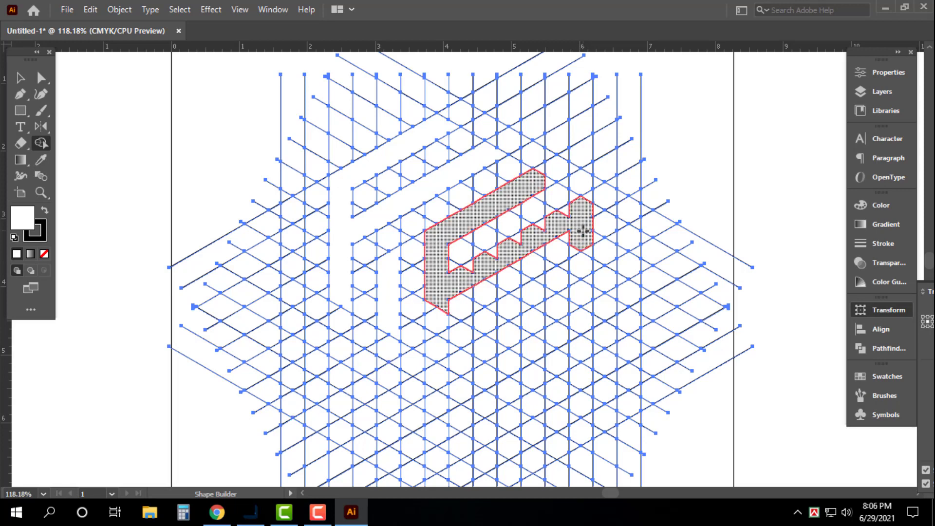
{"action": "left_click_drag", "start_coordinate": [577, 207], "coordinate": [461, 271]}
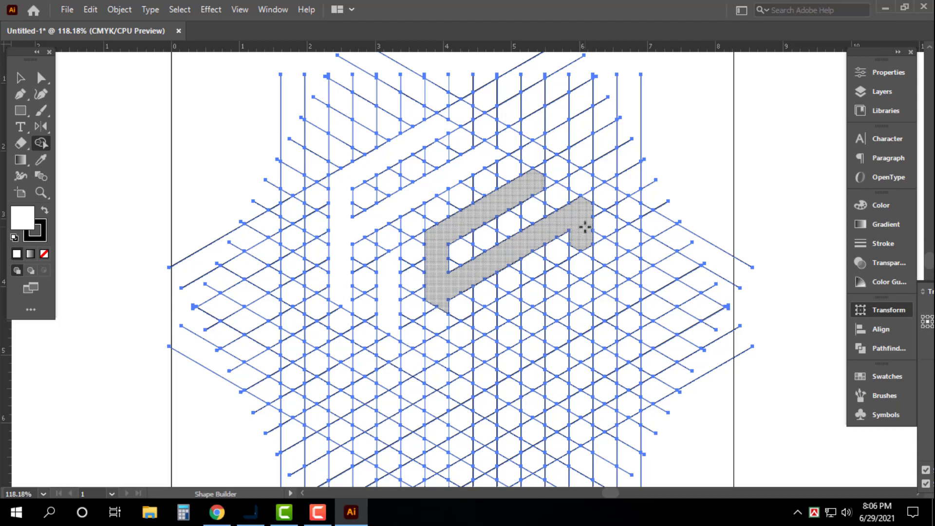
{"action": "key", "text": "ctrl+z"}
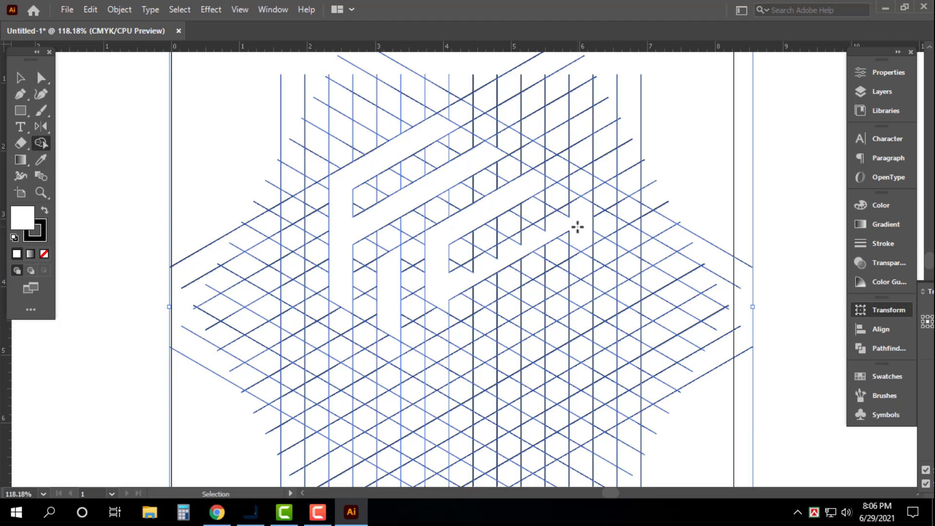
- Undo the last merges of the fourth strip, and re-merge the vertical arm's lower end with the start of a diagonal strip rising from it
{"action": "key", "text": "ctrl+z"}
{"action": "key", "text": "ctrl+z"}
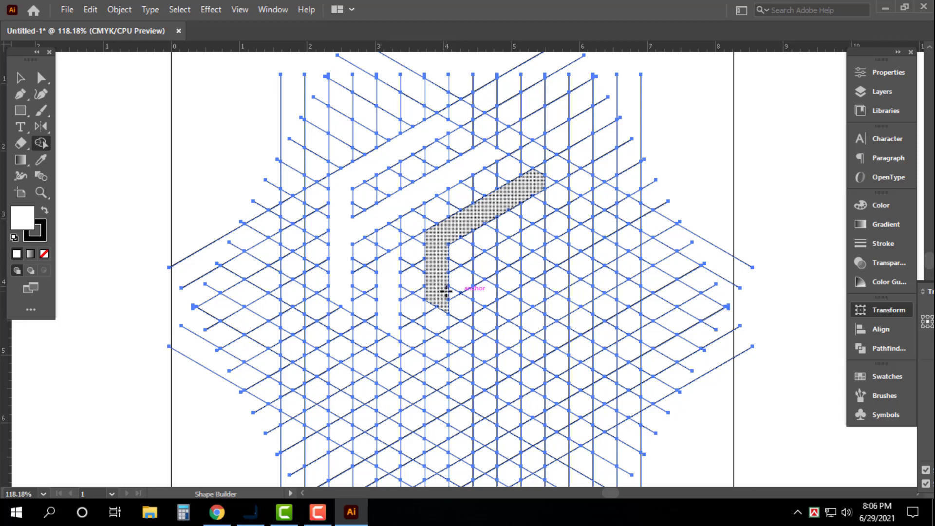
{"action": "left_click", "coordinate": [446, 292]}
{"action": "key", "text": "ctrl"}
{"action": "left_click", "coordinate": [447, 306]}
{"action": "mouse_move", "coordinate": [439, 298]}
{"action": "left_mouse_down"}
{"action": "mouse_move", "coordinate": [457, 271]}
{"action": "mouse_move", "coordinate": [485, 266]}
{"action": "left_mouse_up"}
{"action": "mouse_move", "coordinate": [450, 292]}
{"action": "left_mouse_down"}
{"action": "mouse_move", "coordinate": [548, 232]}
{"action": "mouse_move", "coordinate": [520, 256]}
{"action": "mouse_move", "coordinate": [515, 244]}
{"action": "mouse_move", "coordinate": [549, 229]}
{"action": "left_mouse_up"}
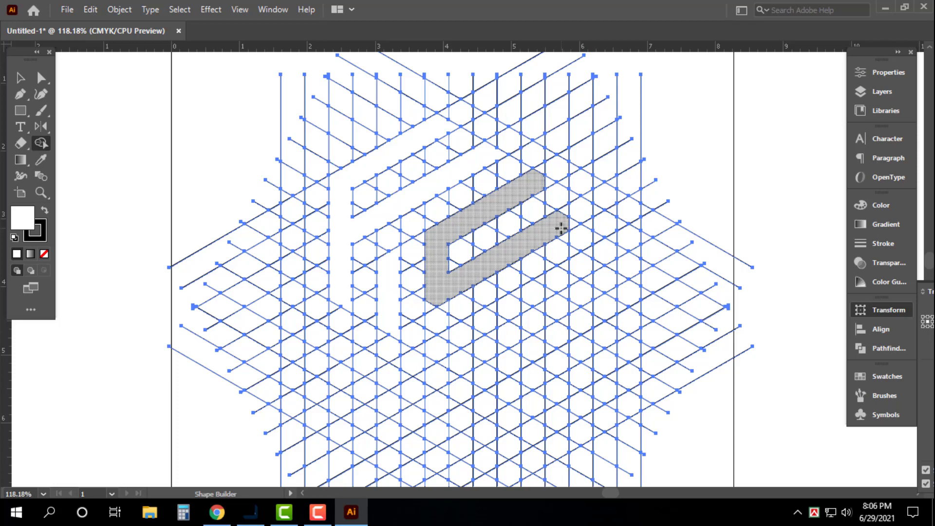
{"action": "left_click", "coordinate": [559, 226]}
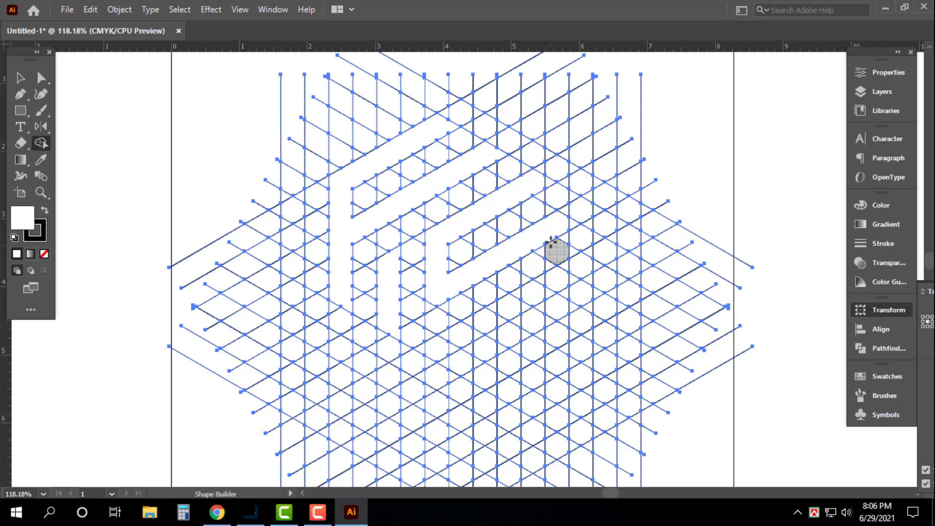
{"action": "key", "text": "ctrl+z"}
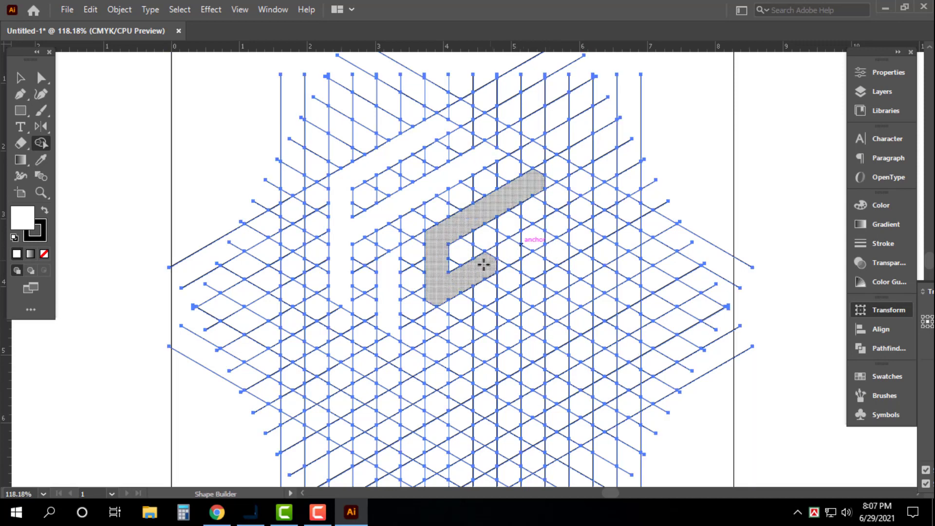
- Extend the fourth diagonal strip up to the third strip's right edge and merge a vertical arm down from that end
{"action": "mouse_move", "coordinate": [484, 264]}
{"action": "left_mouse_down"}
{"action": "mouse_move", "coordinate": [516, 242]}
{"action": "mouse_move", "coordinate": [527, 240]}
{"action": "mouse_move", "coordinate": [525, 248]}
{"action": "mouse_move", "coordinate": [541, 226]}
{"action": "left_mouse_up"}
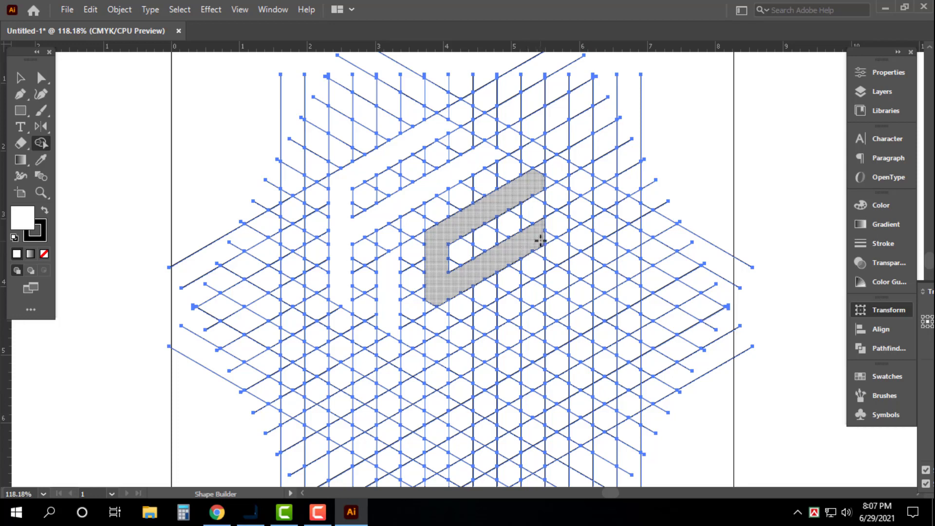
{"action": "left_click_drag", "start_coordinate": [536, 243], "coordinate": [534, 264]}
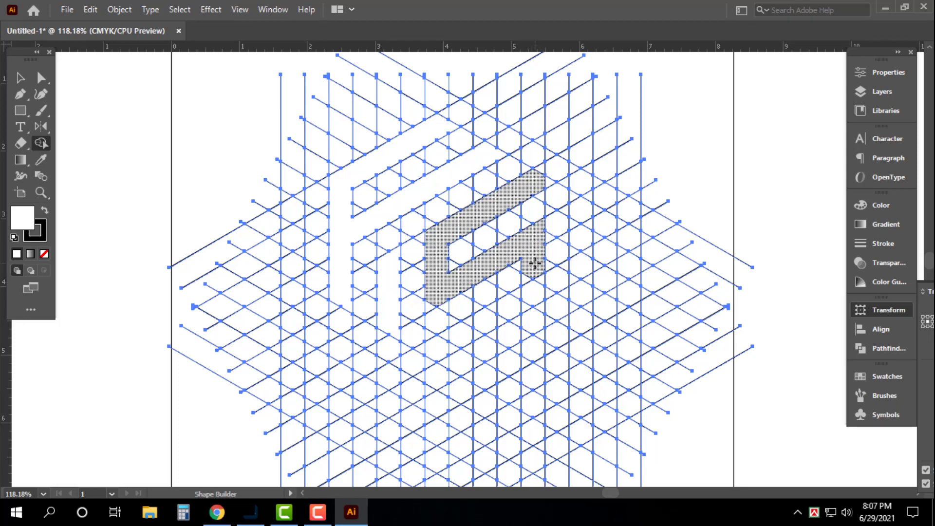
{"action": "left_click_drag", "start_coordinate": [535, 263], "coordinate": [541, 287]}
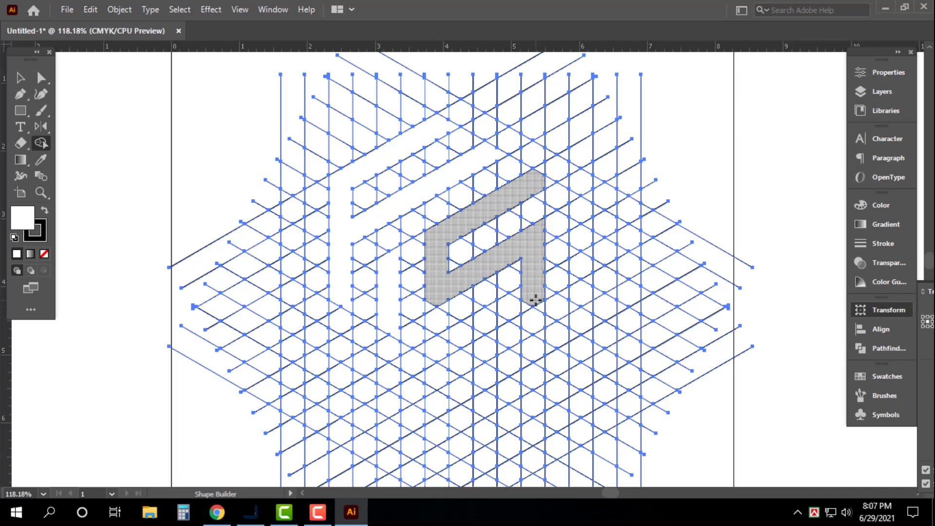
- Merge a bottom diagonal strip from the right arm's foot down to the S shape's left edge, filling the leftover edge cells
{"action": "mouse_move", "coordinate": [532, 298]}
{"action": "left_mouse_down"}
{"action": "mouse_move", "coordinate": [438, 349]}
{"action": "mouse_move", "coordinate": [463, 322]}
{"action": "mouse_move", "coordinate": [528, 293]}
{"action": "left_mouse_up"}
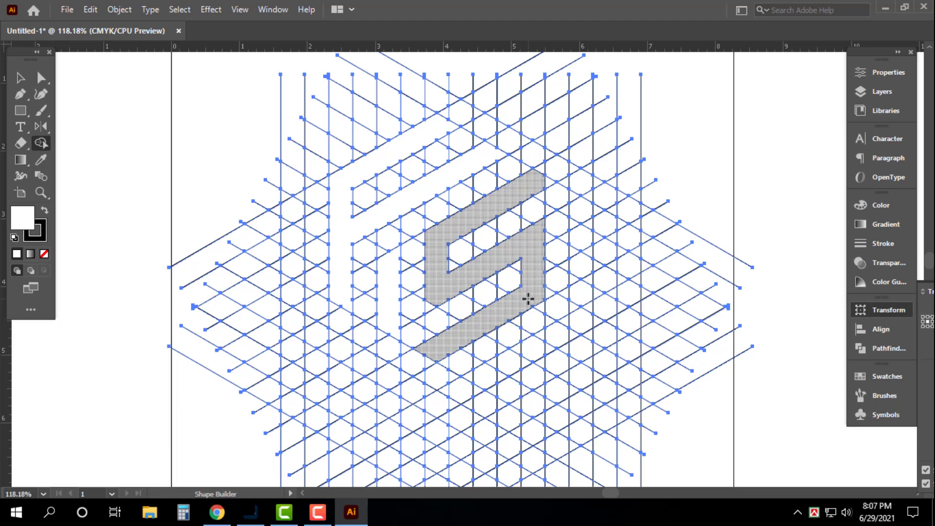
{"action": "left_click_drag", "start_coordinate": [545, 181], "coordinate": [533, 194]}
{"action": "left_click", "coordinate": [438, 353]}
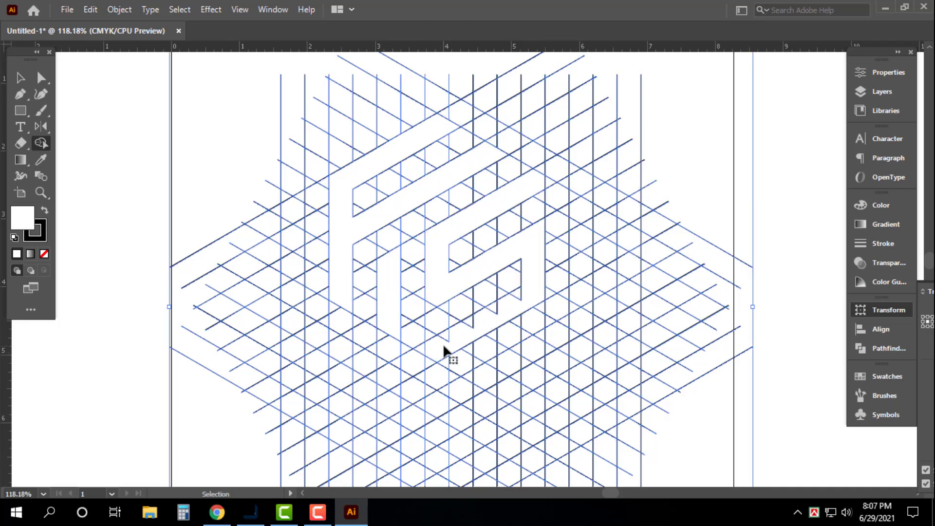
{"action": "key", "text": "ctrl+a"}
{"action": "left_click_drag", "start_coordinate": [438, 348], "coordinate": [514, 299]}
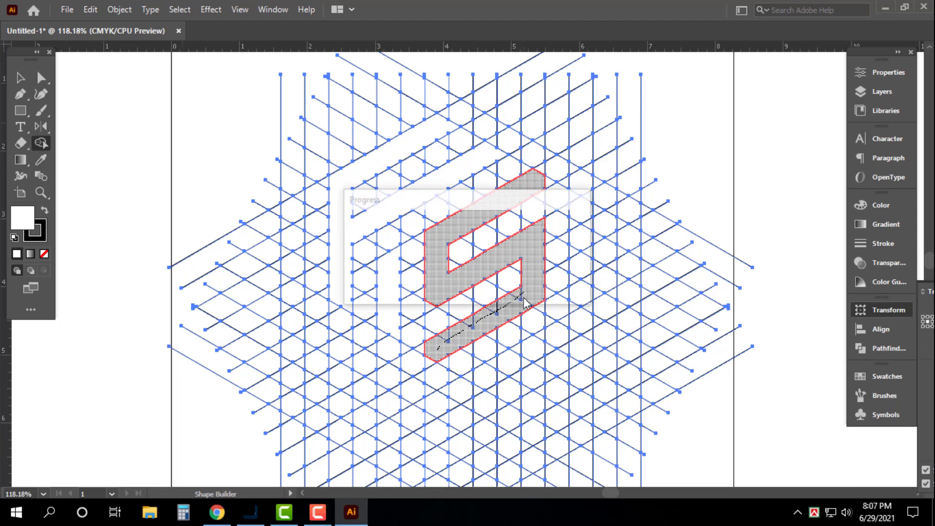
- Select all the merged logo shapes and give them a black fill with no stroke
{"action": "key", "text": "v"}
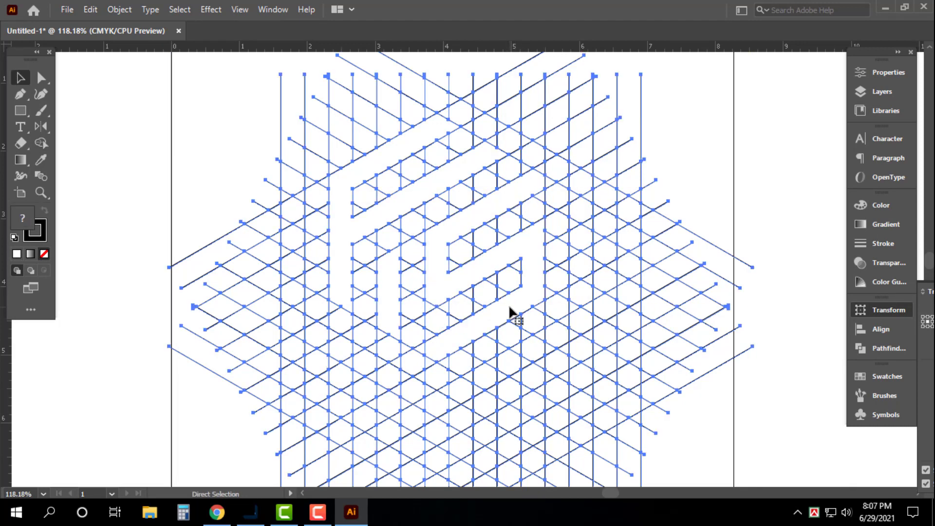
{"action": "left_click", "coordinate": [263, 128]}
{"action": "left_click", "coordinate": [346, 177]}
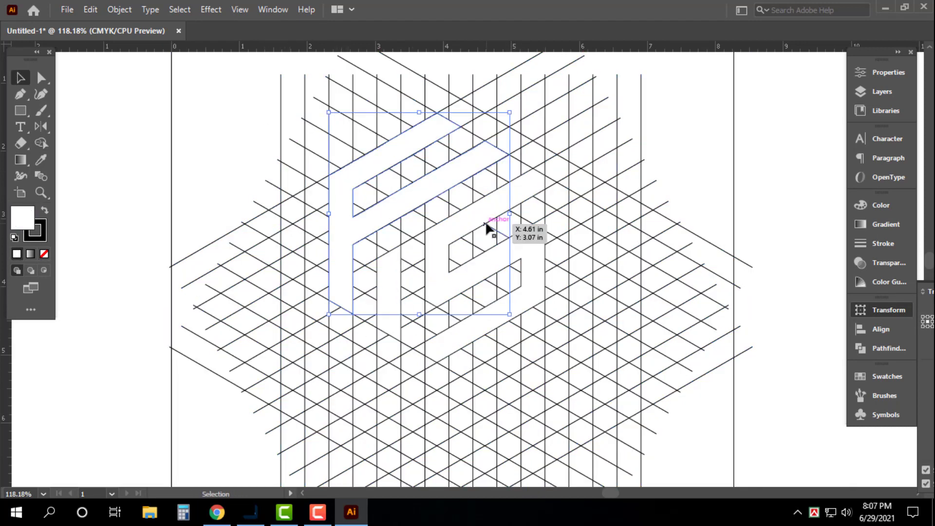
{"action": "left_click", "coordinate": [44, 211]}
{"action": "left_click", "coordinate": [39, 239]}
{"action": "left_click", "coordinate": [44, 254]}
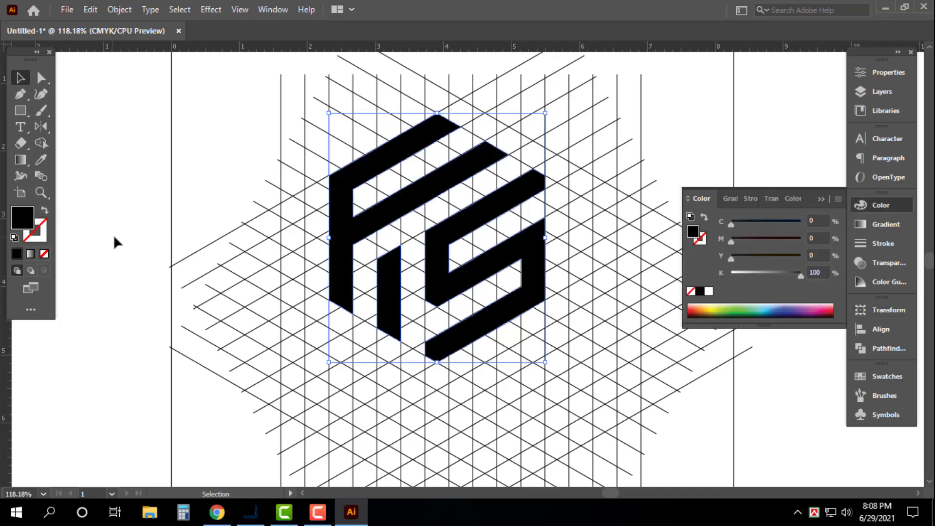
{"action": "left_click", "coordinate": [210, 173]}
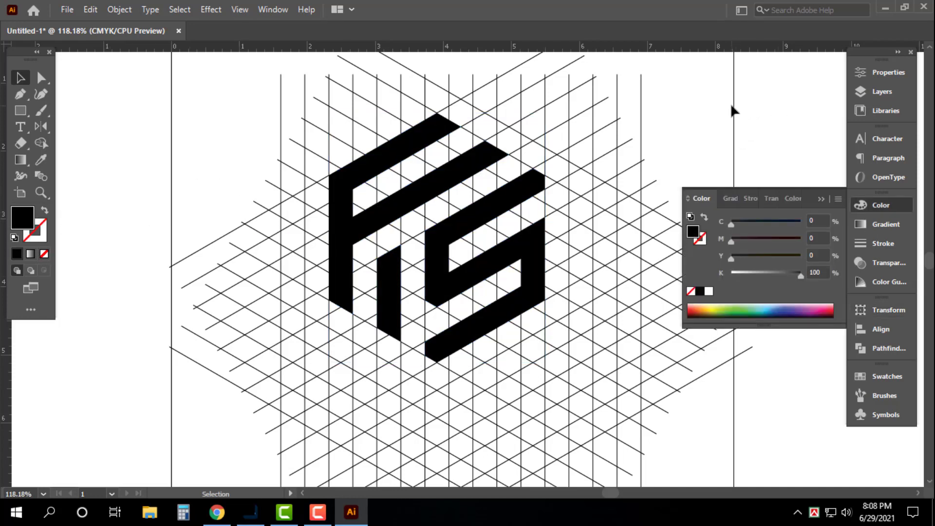
- Select all grid lines that share the same stroke and delete them
{"action": "left_click", "coordinate": [614, 148]}
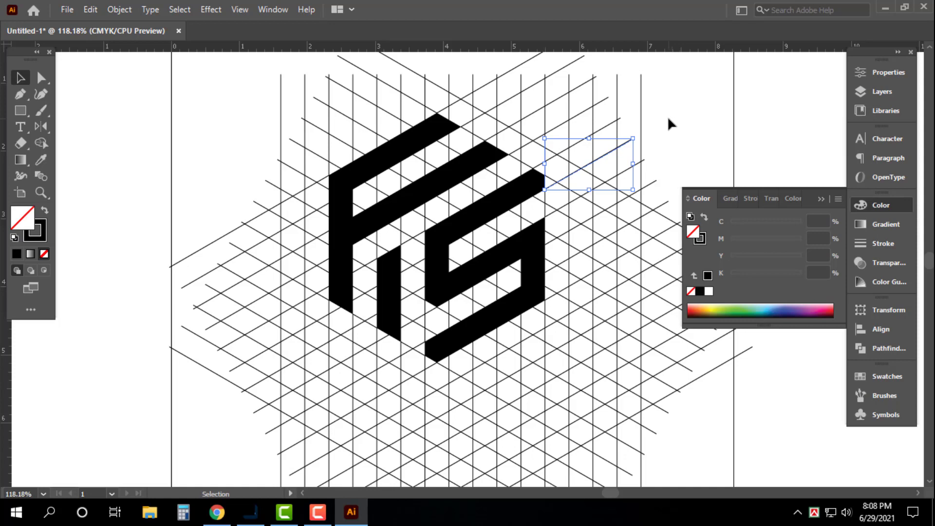
{"action": "key", "text": "alt+s"}
{"action": "key", "text": "m"}
{"action": "key", "text": "s"}
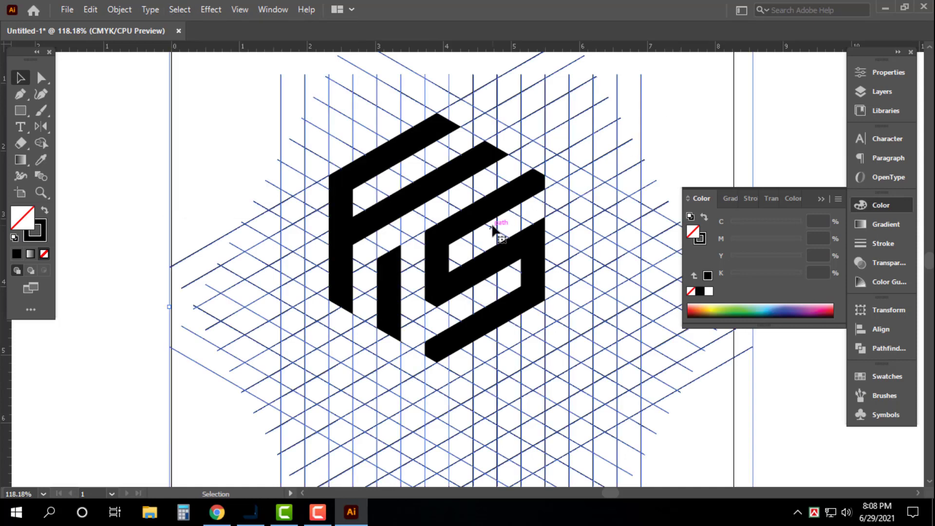
{"action": "key", "text": "Delete"}
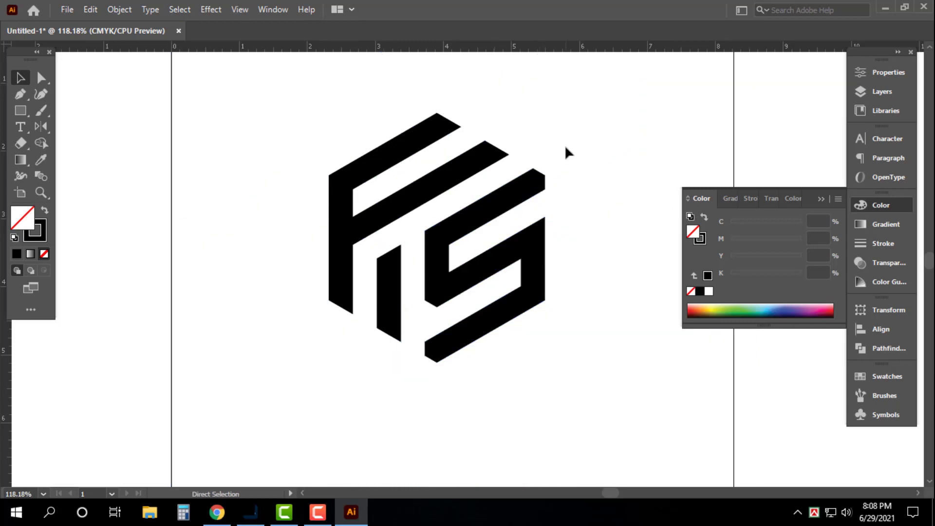
- Draw a black rectangle covering the lower half of the artboard across its full width
{"action": "key", "text": "ctrl+a"}
{"action": "key", "text": "ctrl+minus"}
{"action": "key", "text": "ctrl+minus"}
{"action": "left_click_drag", "start_coordinate": [511, 214], "coordinate": [459, 213]}
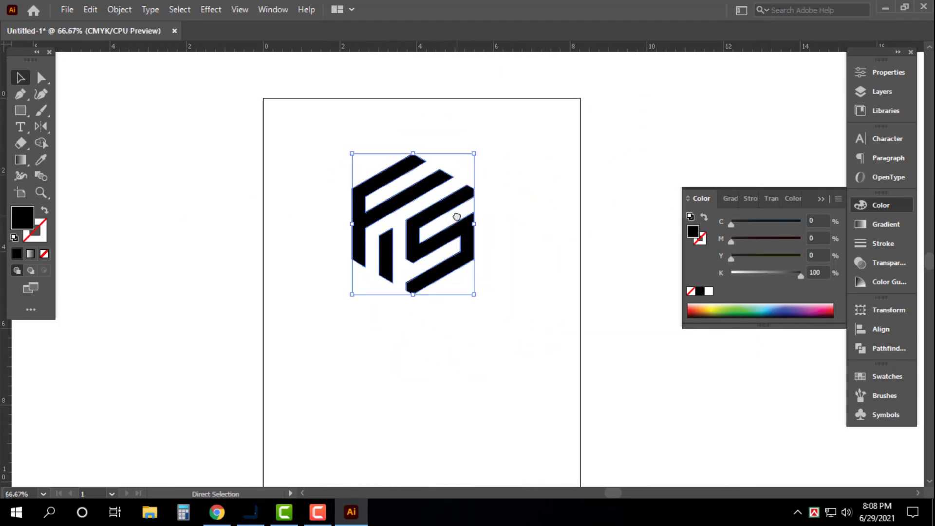
{"action": "key", "text": "ctrl+minus"}
{"action": "left_click_drag", "start_coordinate": [486, 351], "coordinate": [413, 265]}
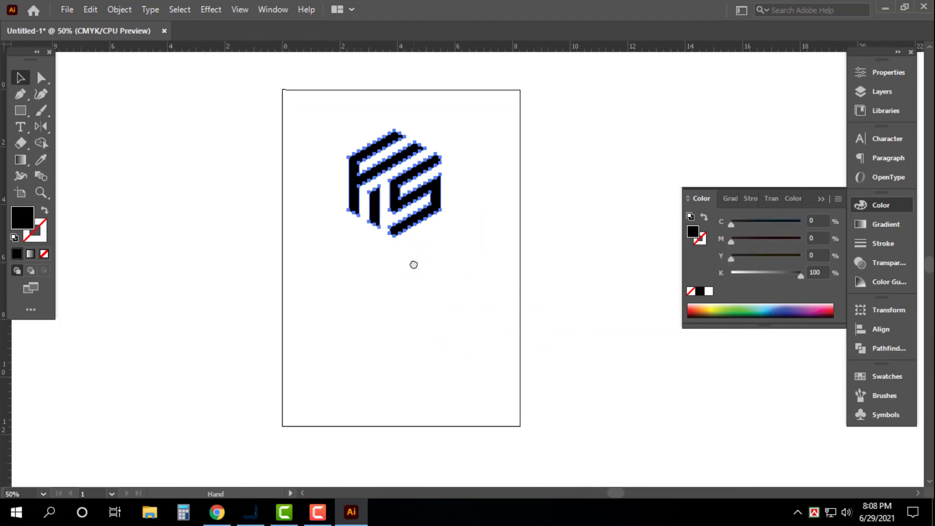
{"action": "left_click", "coordinate": [20, 110]}
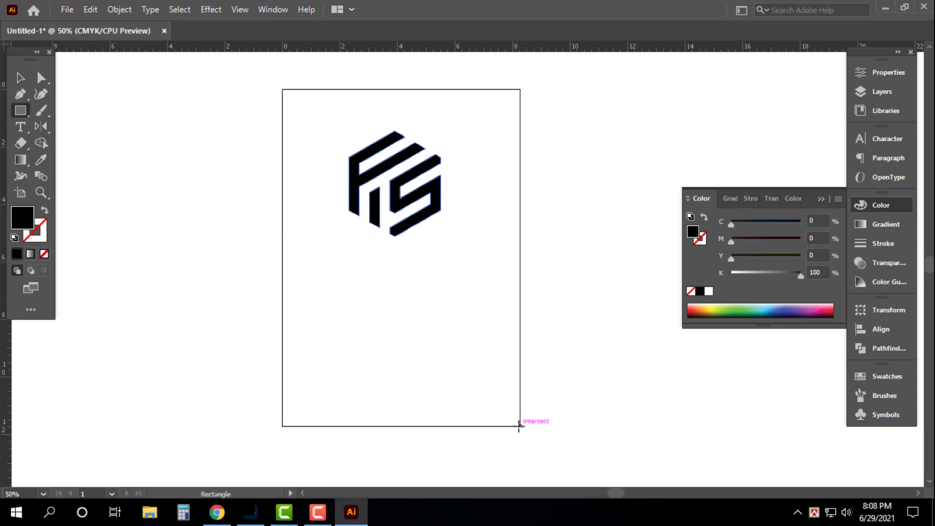
{"action": "left_click_drag", "start_coordinate": [520, 426], "coordinate": [283, 257]}
- Place a vertical guide through the centre of the black rectangle
{"action": "key", "text": "v"}
{"action": "left_click_drag", "start_coordinate": [300, 103], "coordinate": [463, 223]}
{"action": "left_click", "coordinate": [436, 336]}
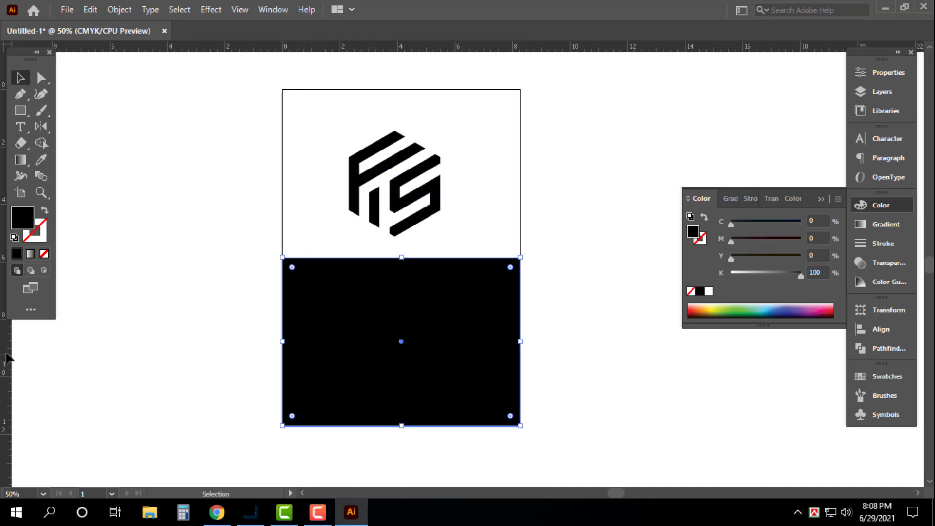
{"action": "left_click_drag", "start_coordinate": [8, 358], "coordinate": [400, 344]}
- Move the whole logo right and up so it is centred on the guide in the upper white half
{"action": "left_click_drag", "start_coordinate": [312, 92], "coordinate": [446, 236]}
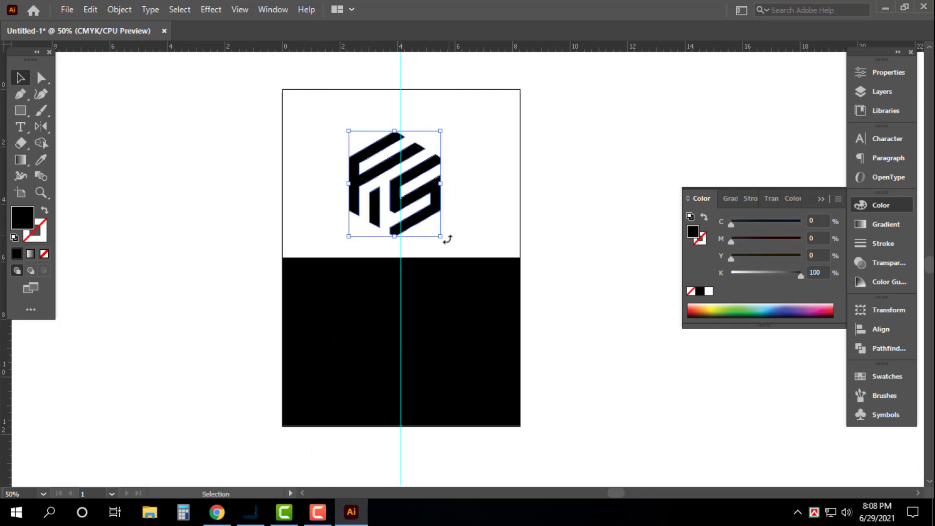
{"action": "key", "text": "a"}
{"action": "key", "text": "v"}
{"action": "key", "text": "shift+Right"}
{"action": "key", "text": "shift+Right"}
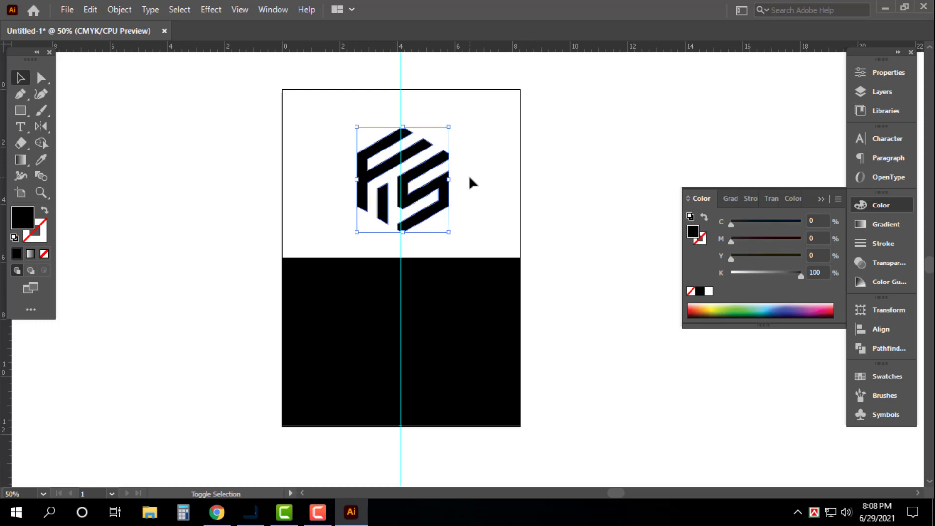
{"action": "key", "text": "shift+Up"}
{"action": "key", "text": "shift+Up"}
{"action": "key", "text": "shift+Up"}
{"action": "key", "text": "Left"}
{"action": "key", "text": "Left"}
{"action": "key", "text": "Left"}
{"action": "key", "text": "Left"}
{"action": "key", "text": "Left"}
{"action": "key", "text": "Left"}
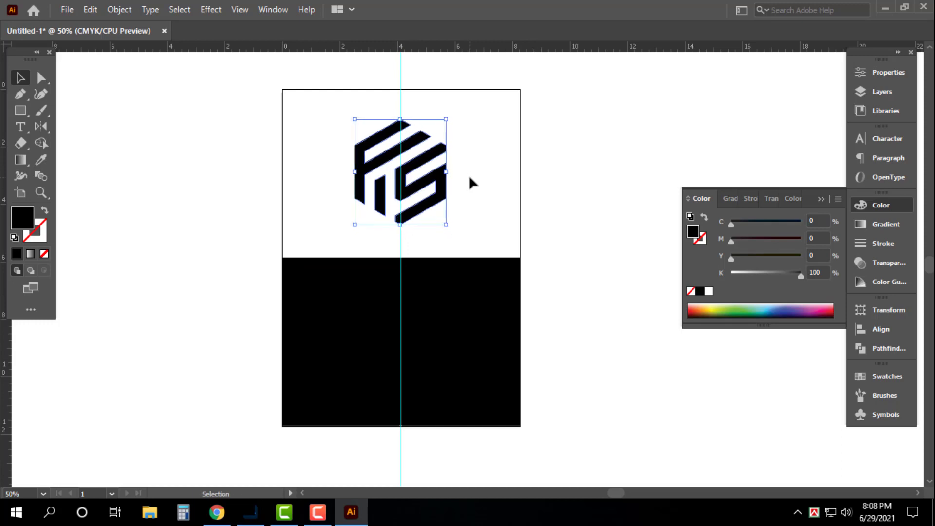
- Scale the logo down proportionally about its centre to about 2.84 in wide by 3.28 in high
{"action": "key", "text": "a"}
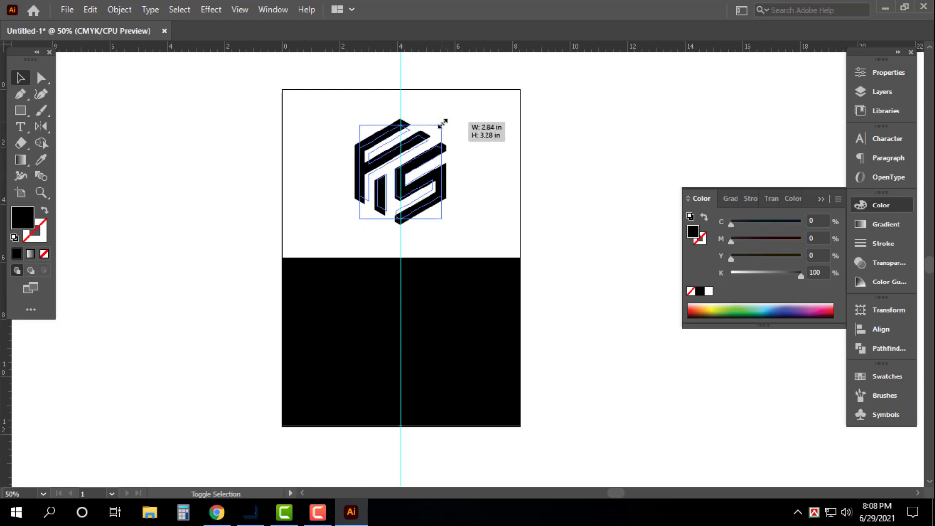
{"action": "key", "text": "v"}
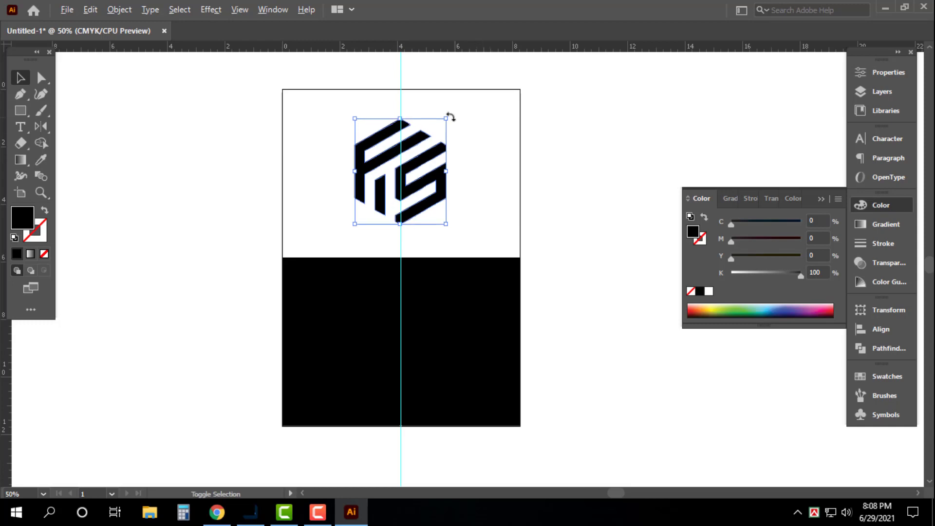
{"action": "left_click_drag", "start_coordinate": [446, 121], "coordinate": [441, 125]}
{"action": "scroll", "coordinate": [444, 181], "scroll_direction": "down", "scroll_amount": 2}
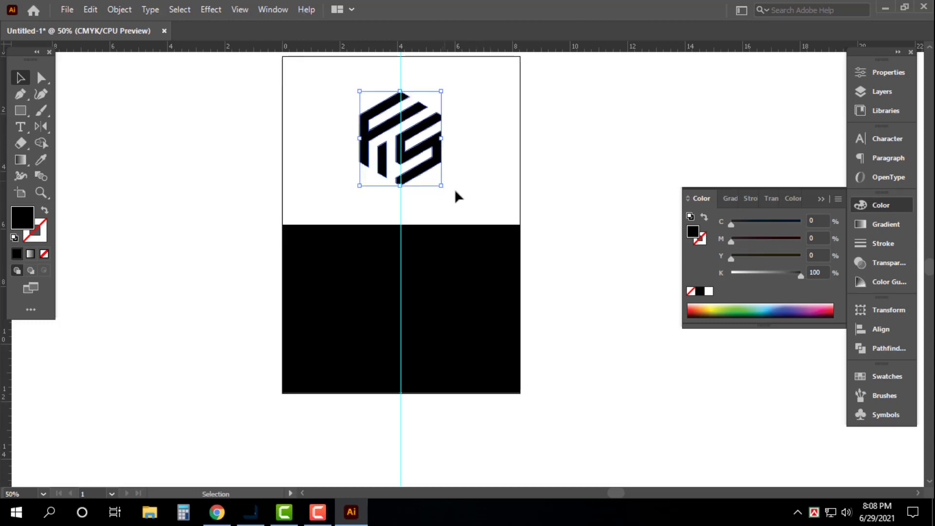
{"action": "scroll", "coordinate": [495, 192], "scroll_direction": "up", "scroll_amount": 1}
{"action": "left_click", "coordinate": [496, 194]}
- Copy the logo straight down onto the black rectangle with a white fill, and clear the vertical guide
{"action": "left_click_drag", "start_coordinate": [314, 101], "coordinate": [458, 335]}
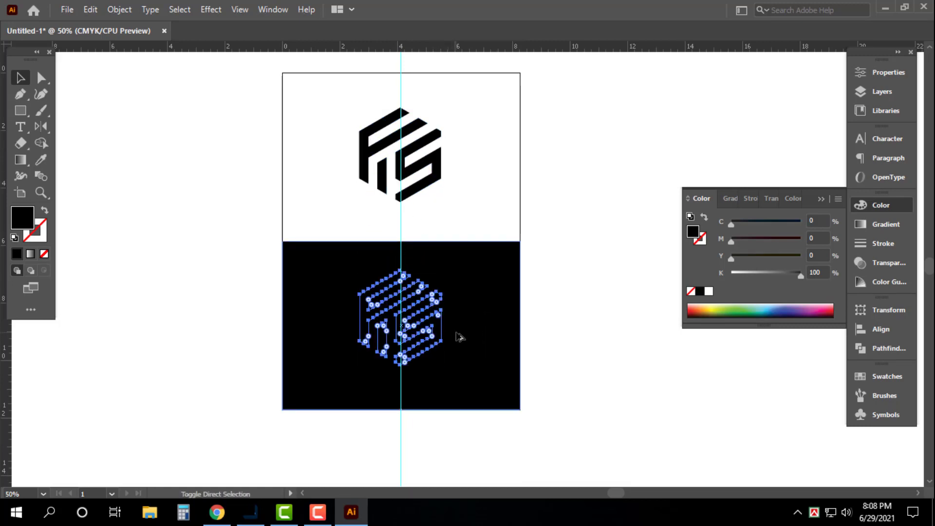
{"action": "left_click", "coordinate": [708, 291]}
{"action": "left_click", "coordinate": [592, 146]}
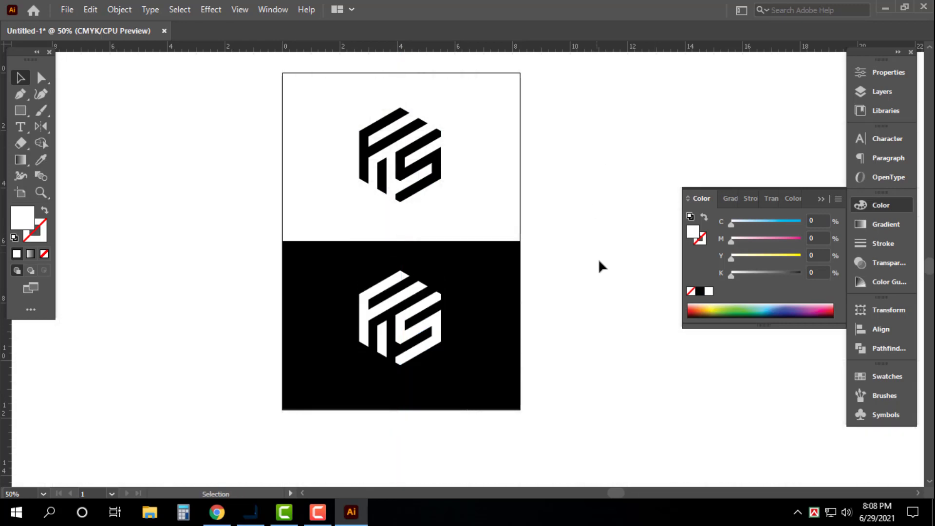
{"action": "key", "text": "space"}
{"action": "left_click_drag", "start_coordinate": [595, 287], "coordinate": [613, 294]}
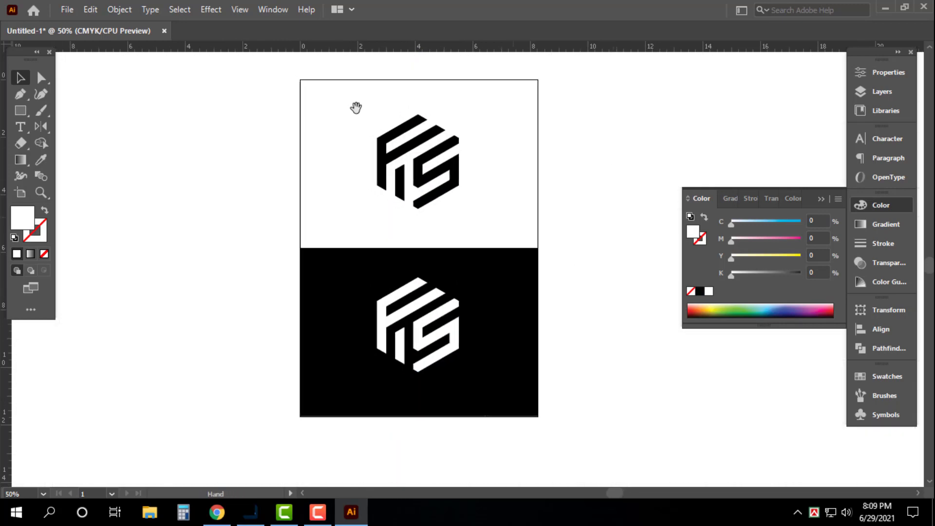
{"action": "key", "text": "ctrl+space"}
{"action": "left_click_drag", "start_coordinate": [282, 76], "coordinate": [621, 452]}
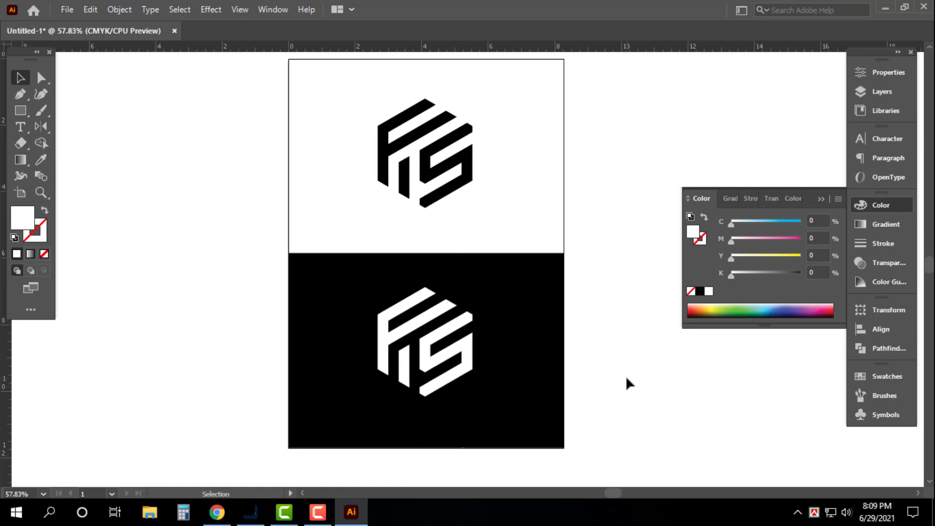
{"action": "key", "text": "space"}
{"action": "left_click_drag", "start_coordinate": [622, 336], "coordinate": [632, 344]}
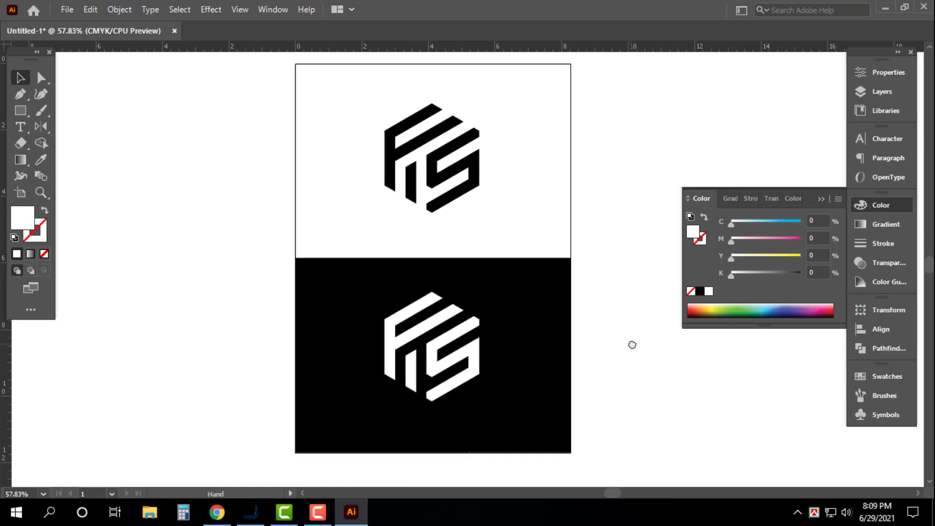